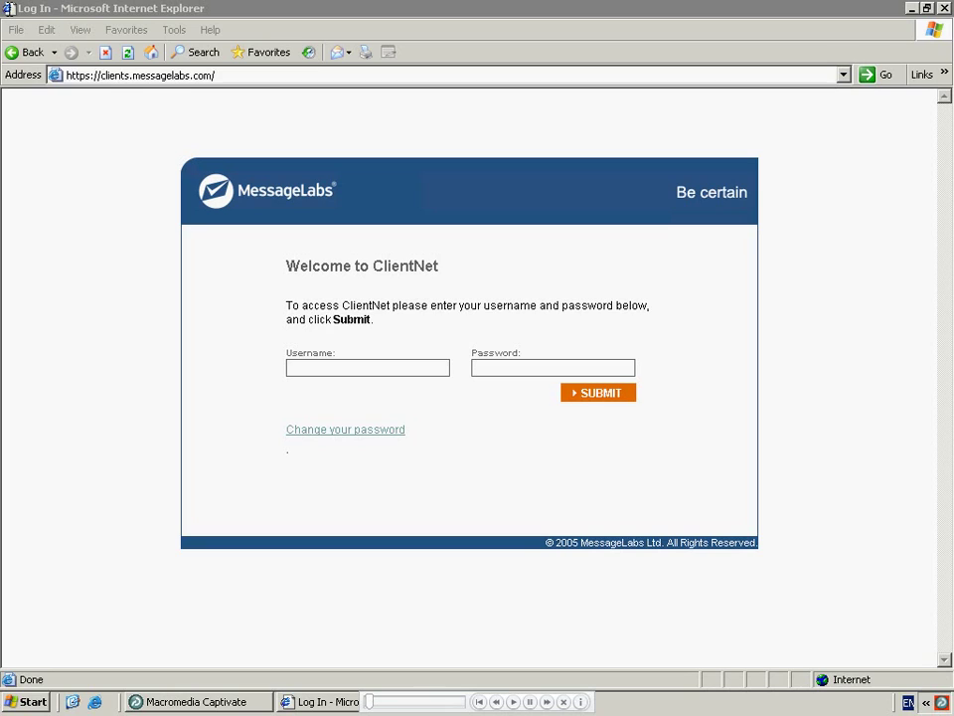
Enter the ClientNet account username and password on the login page.
click(292, 367)
text(demo3)
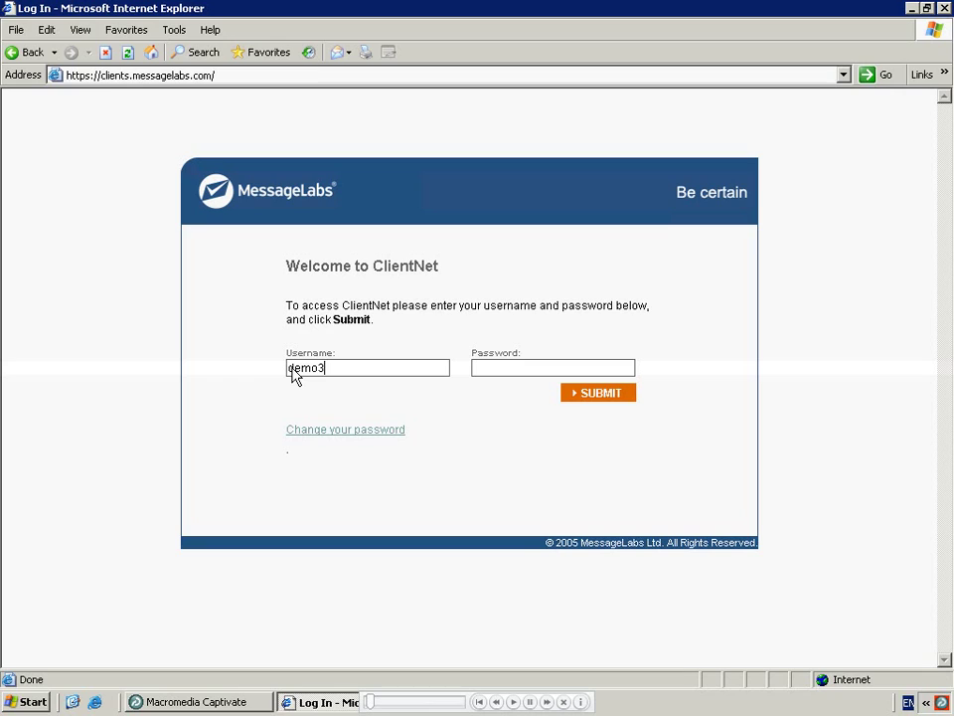
click(500, 373)
text(***********)
Sign in, then go to Configuration > Web Security Services > Tools > Client Site Proxy.
click(581, 395)
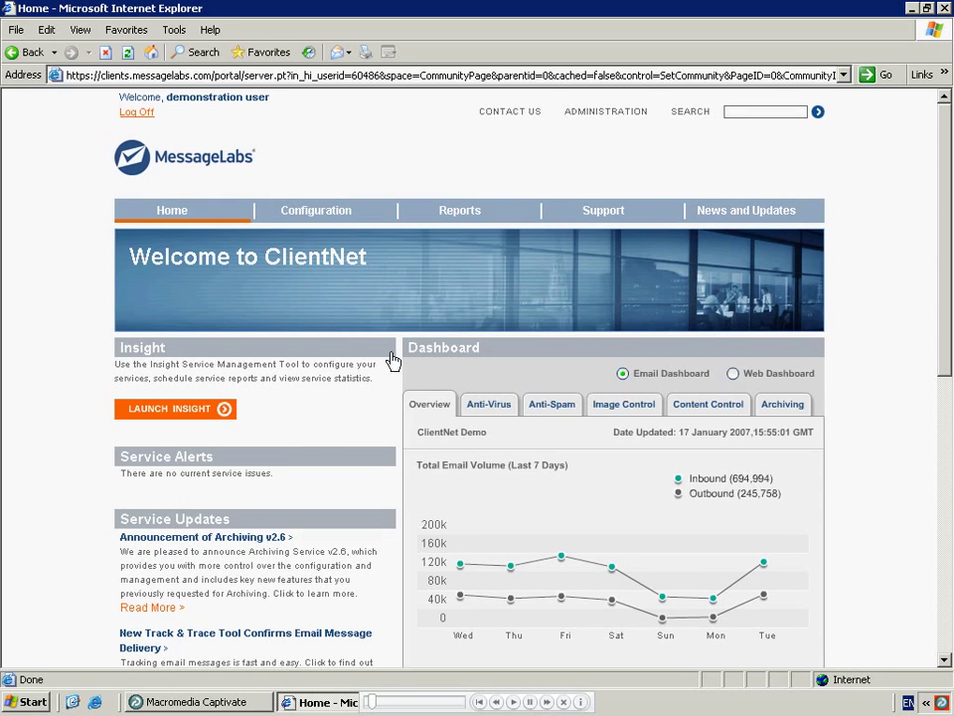
click(318, 211)
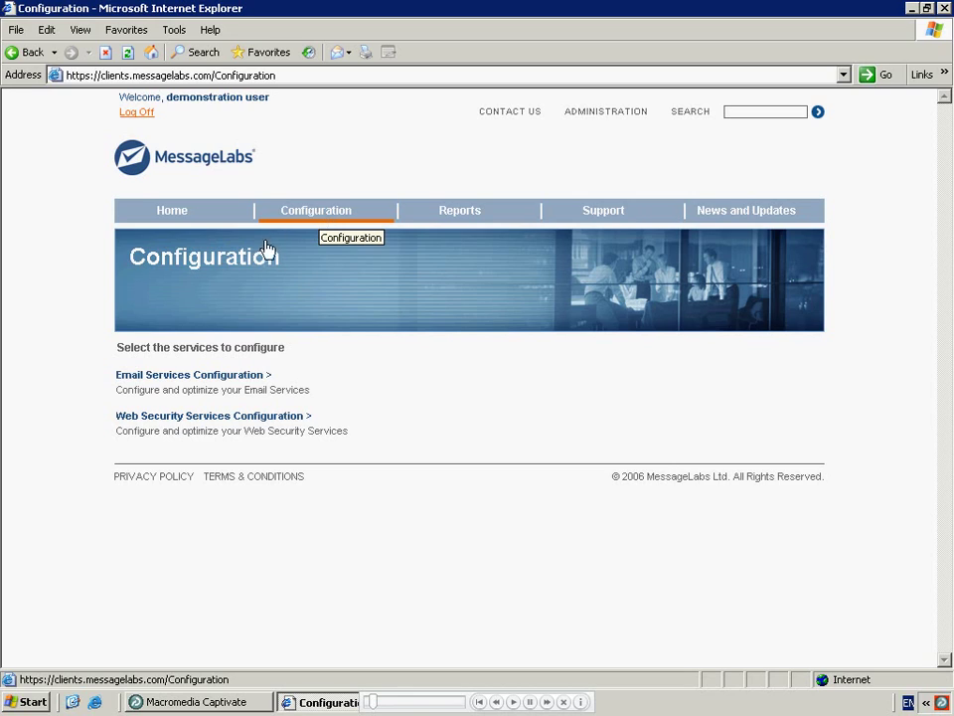
click(235, 417)
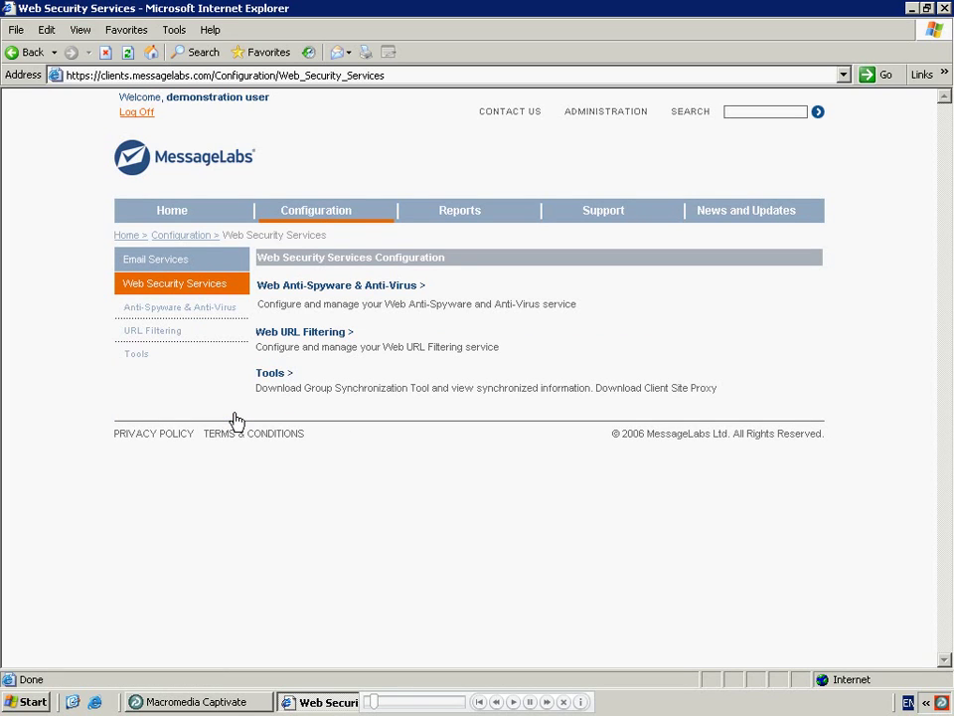
click(138, 356)
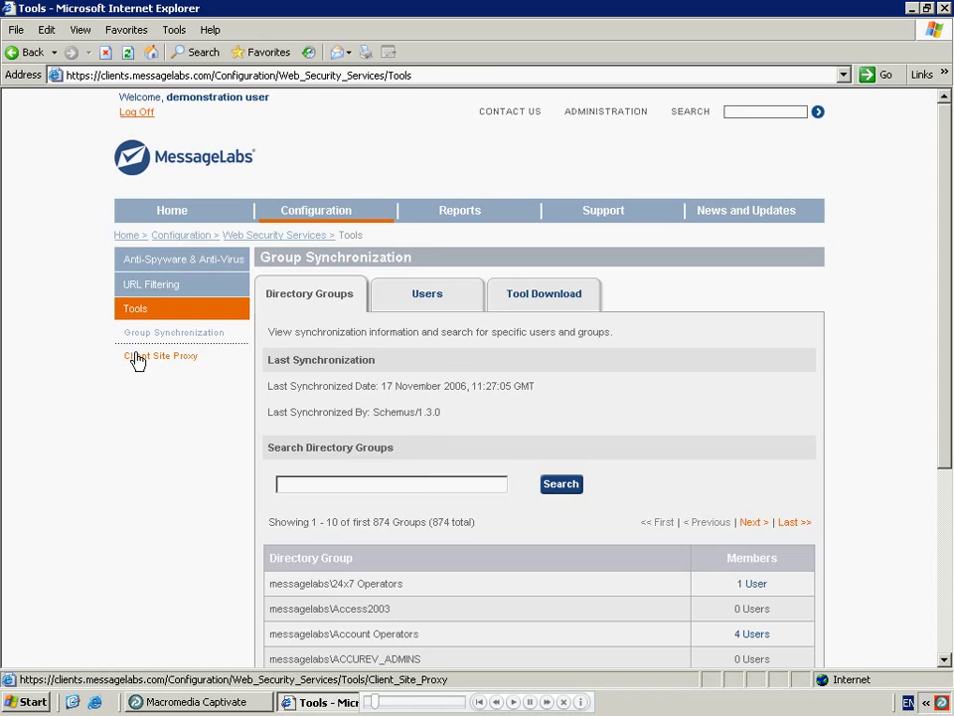
click(138, 357)
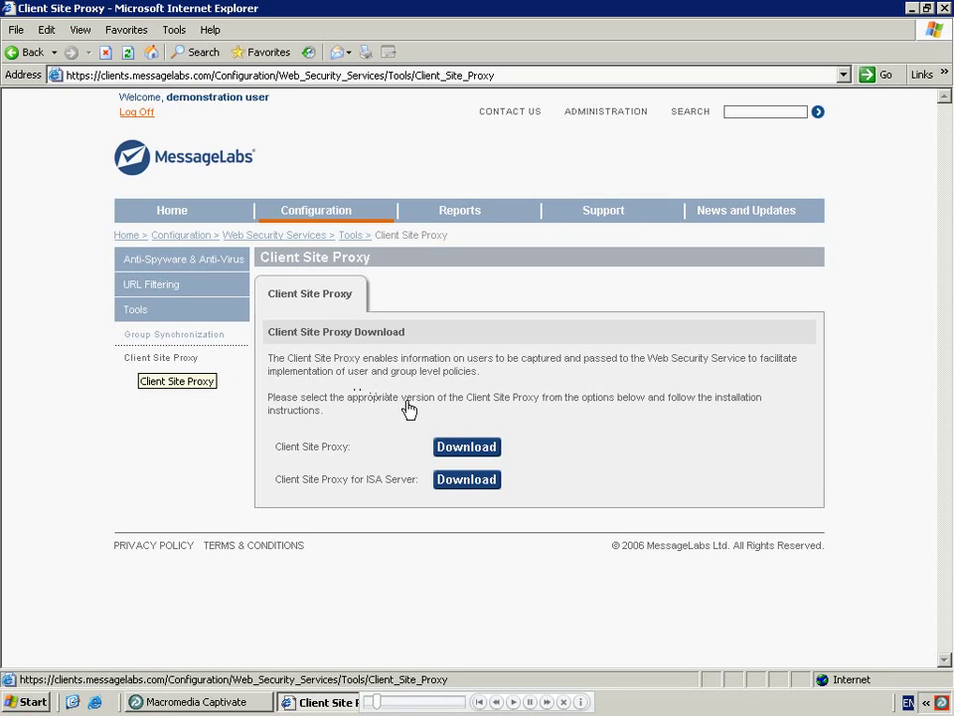
Save the Client Site Proxy for ISA Server installer csp_isa_setup_1.03.exe to the Desktop.
click(457, 481)
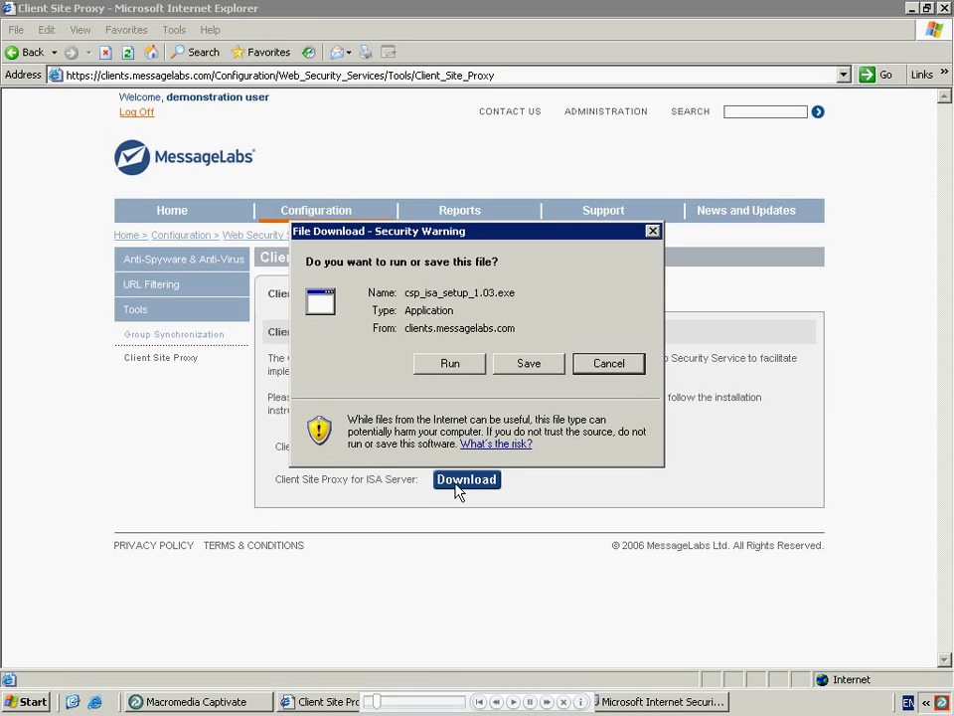
click(516, 364)
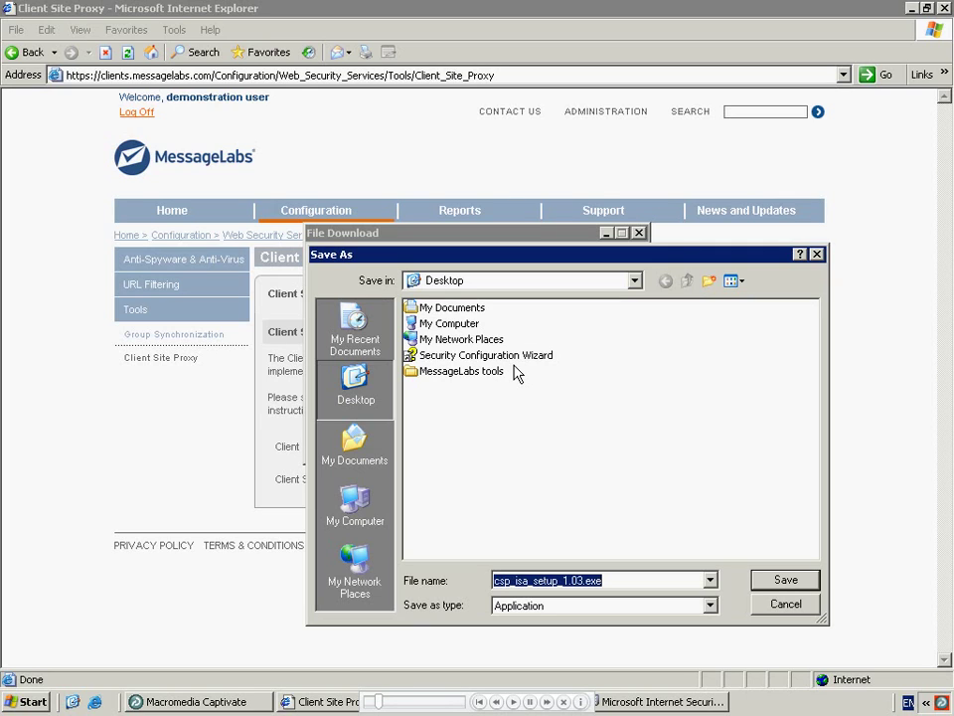
click(780, 579)
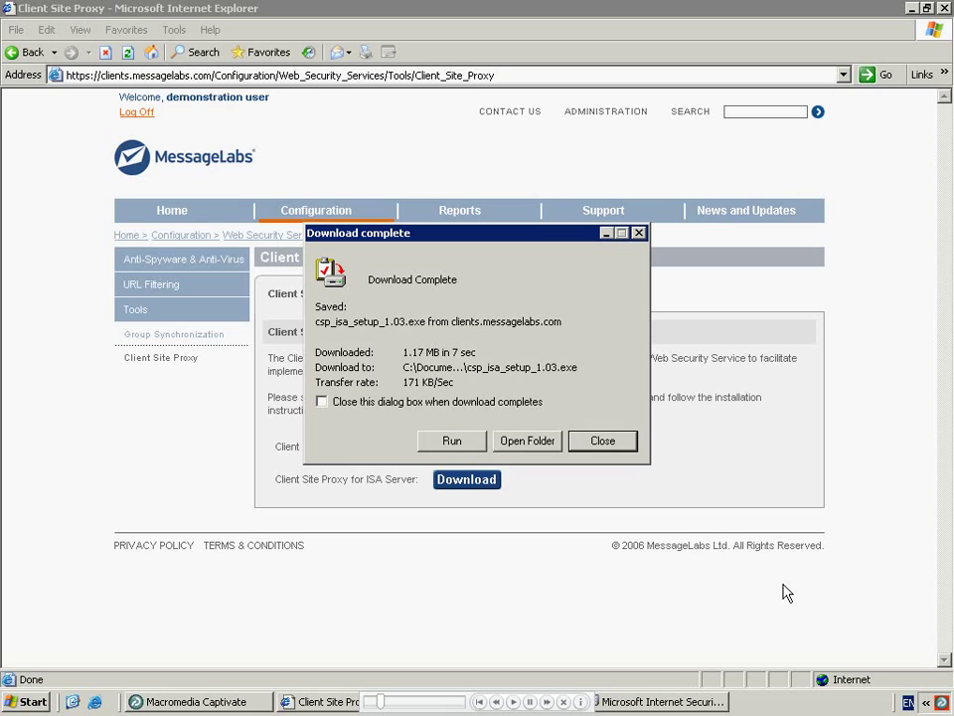
click(602, 440)
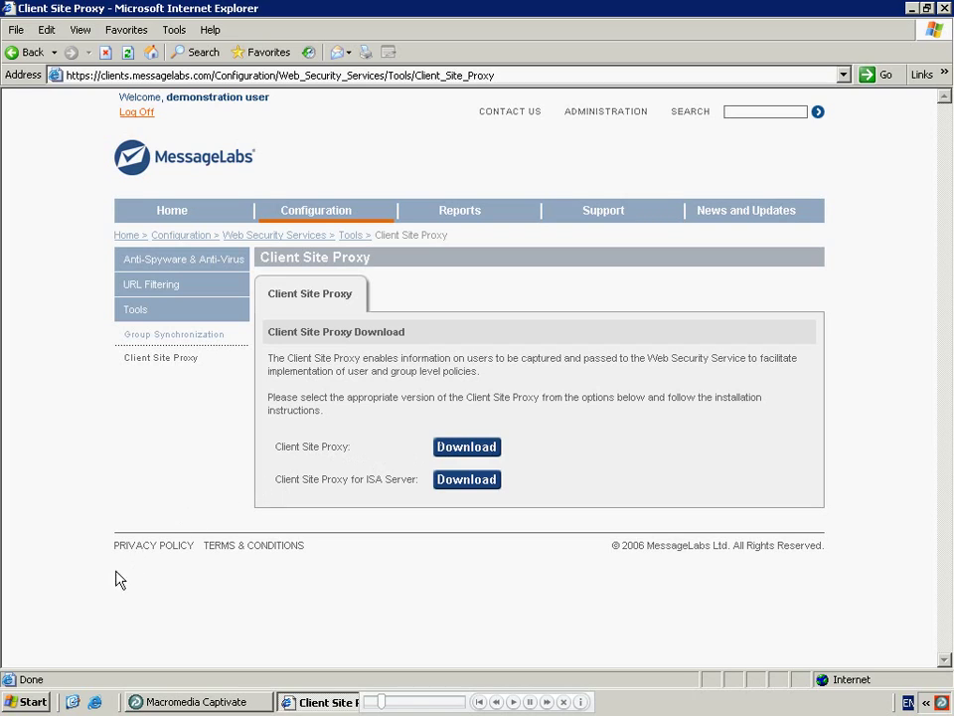
Run csp_isa_setup from the desktop and accept the Client Site Proxy licence terms.
click(74, 701)
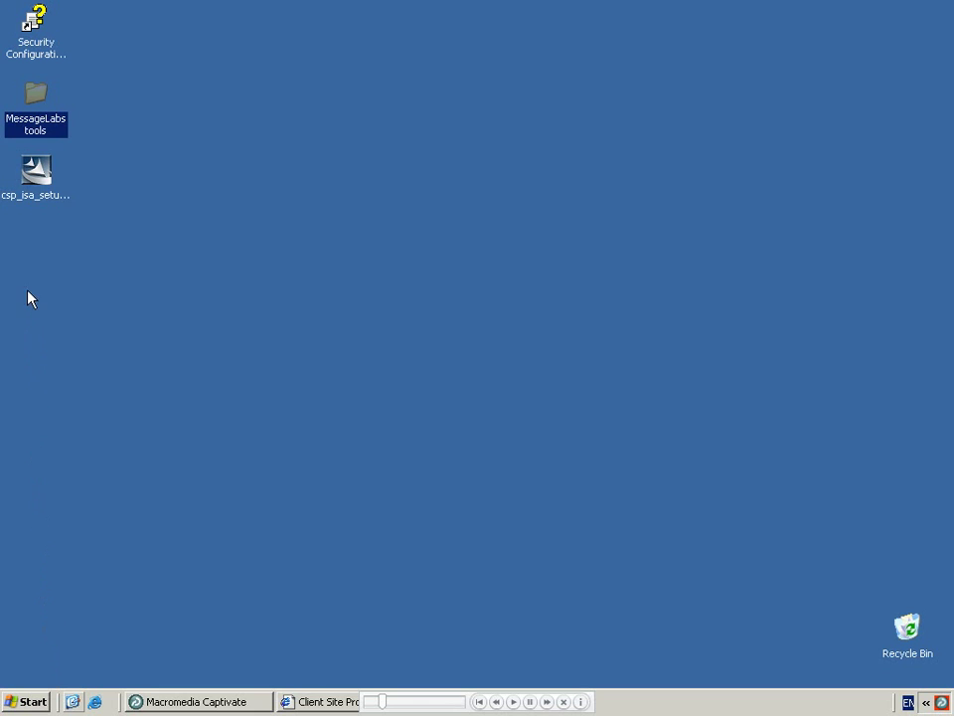
double_click(34, 169)
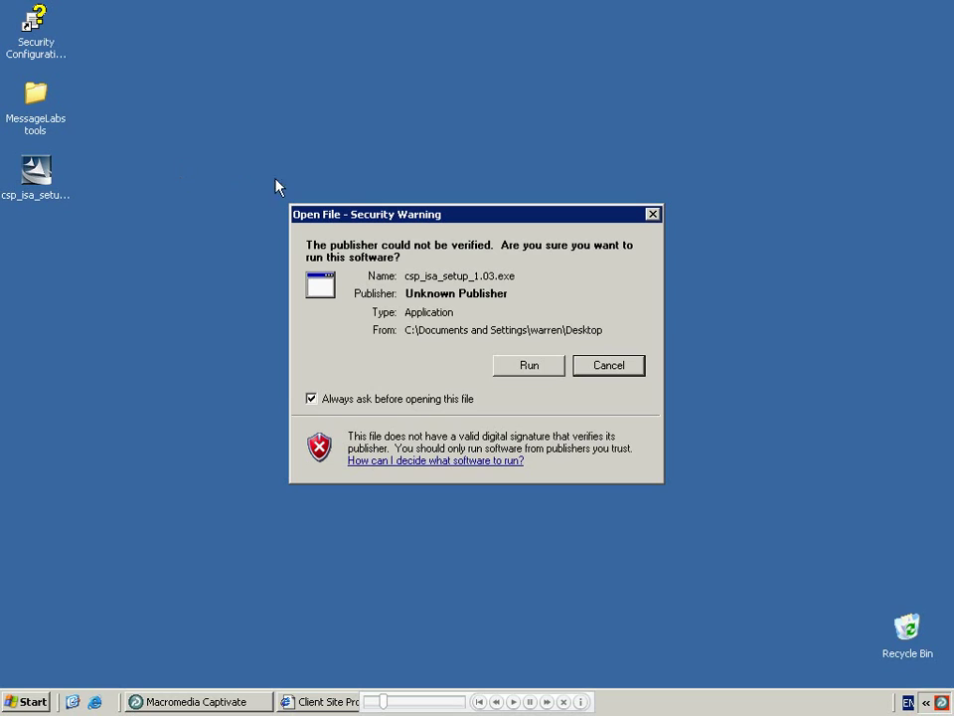
click(528, 368)
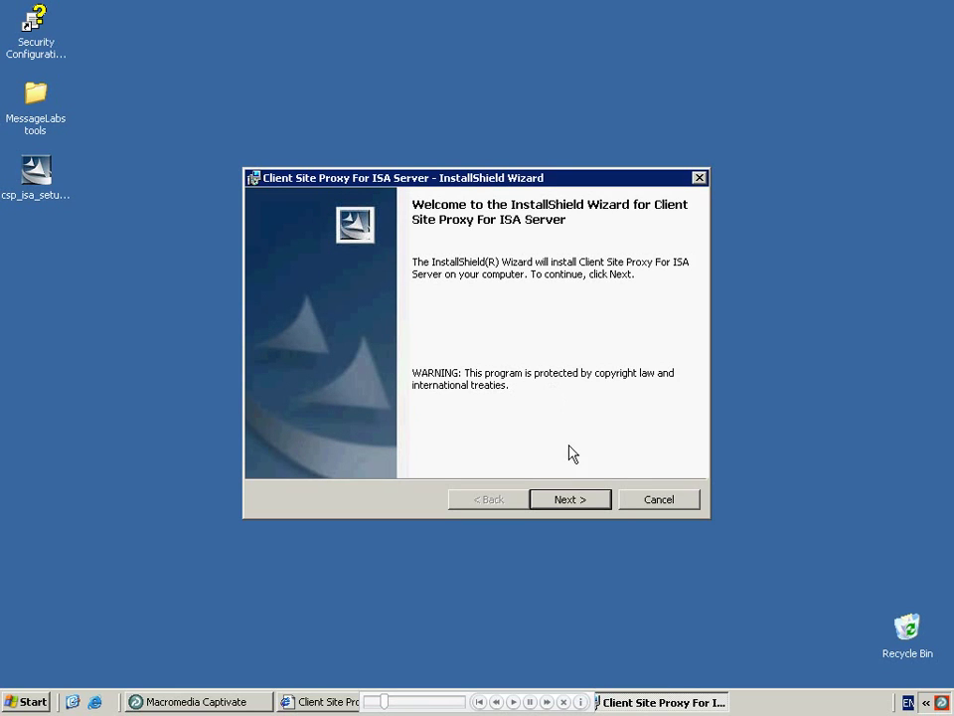
click(573, 506)
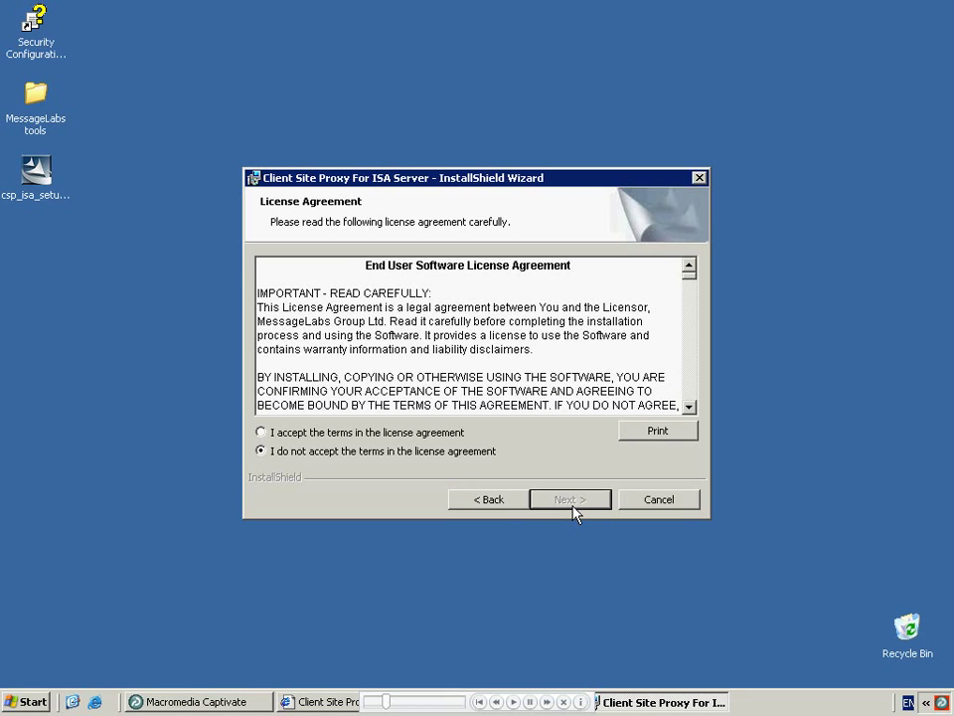
click(421, 434)
click(573, 502)
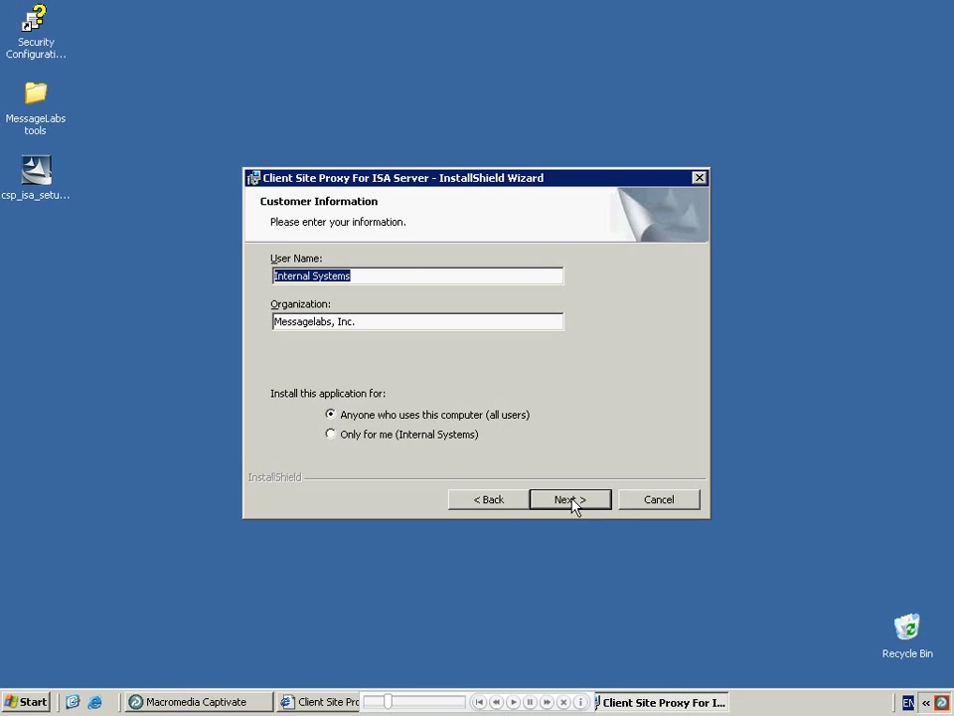
Install Client Site Proxy with default customer info and destination folder, then finish.
click(573, 502)
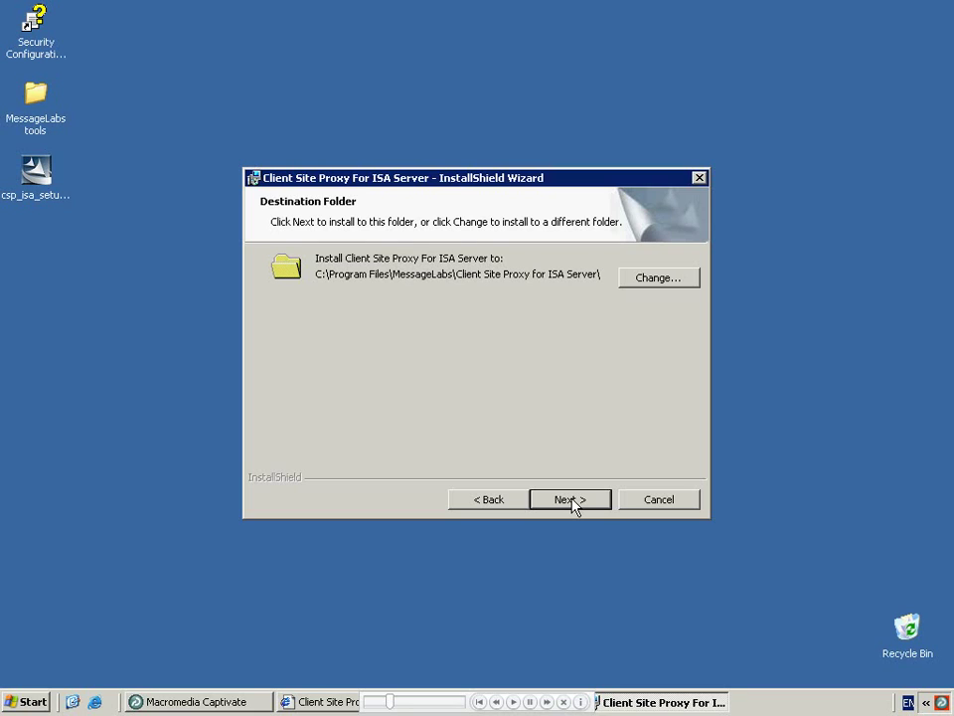
click(574, 502)
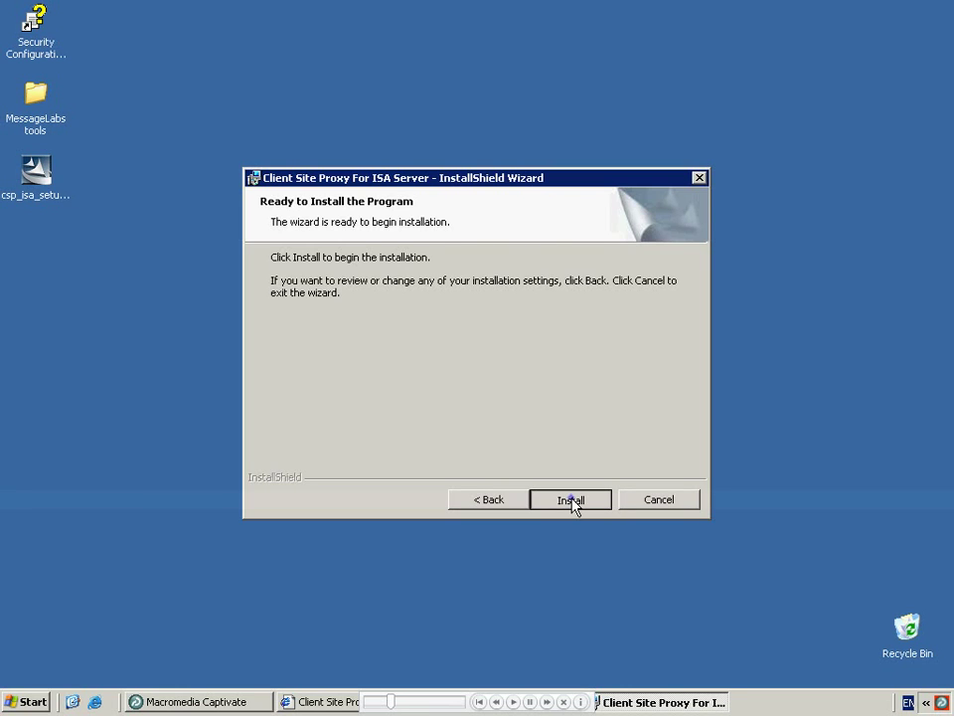
click(573, 501)
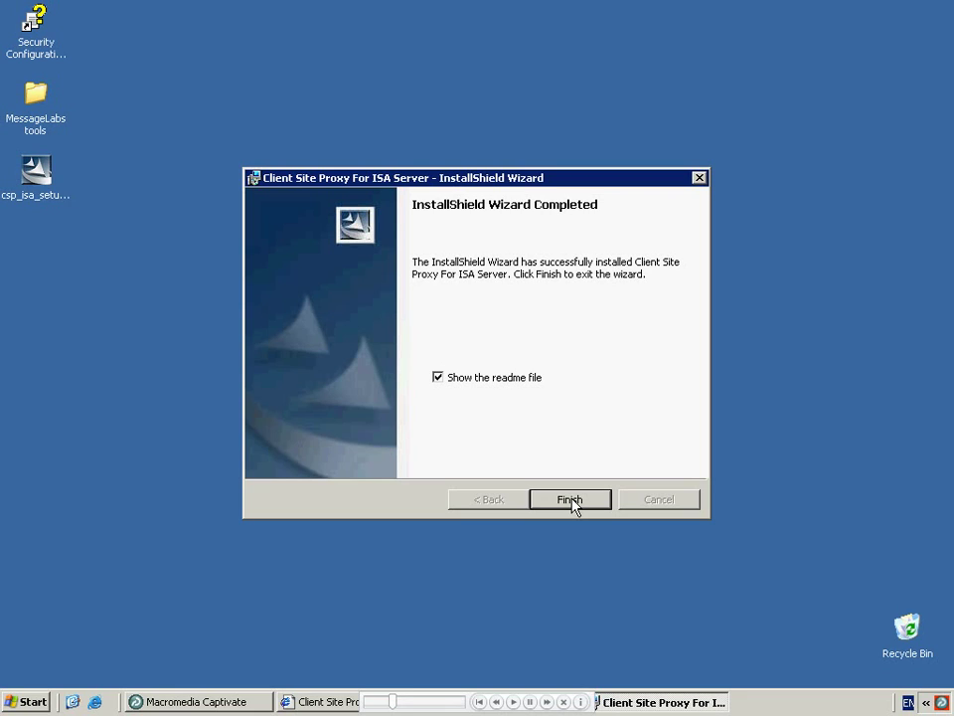
click(570, 500)
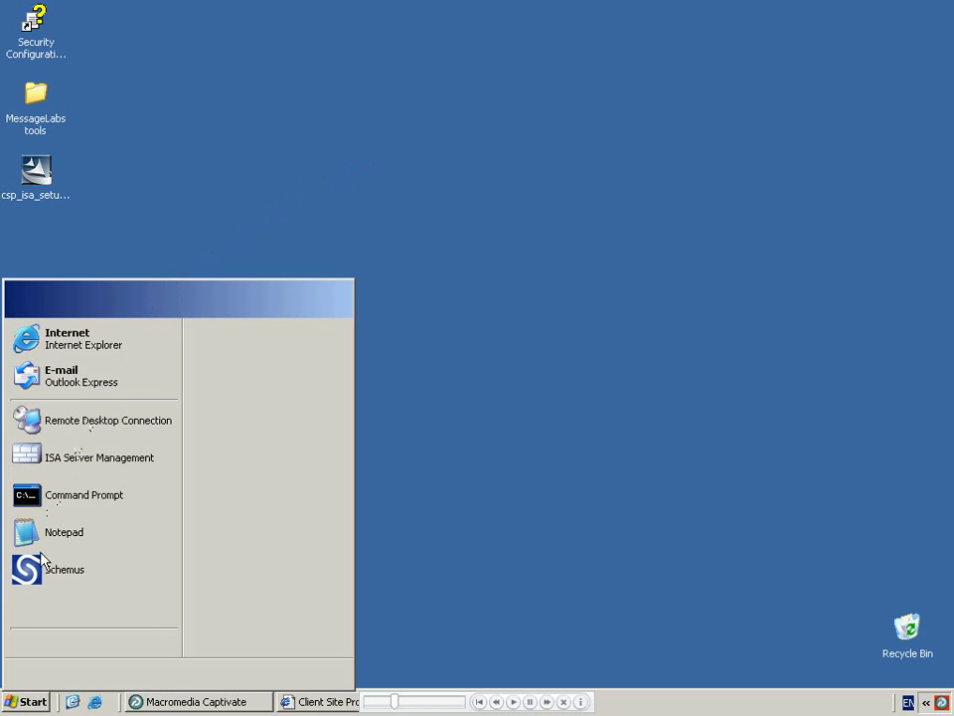
Launch ISA Server Management and select Client Site Proxy Filter under Add-ins > Web Filters.
click(30, 703)
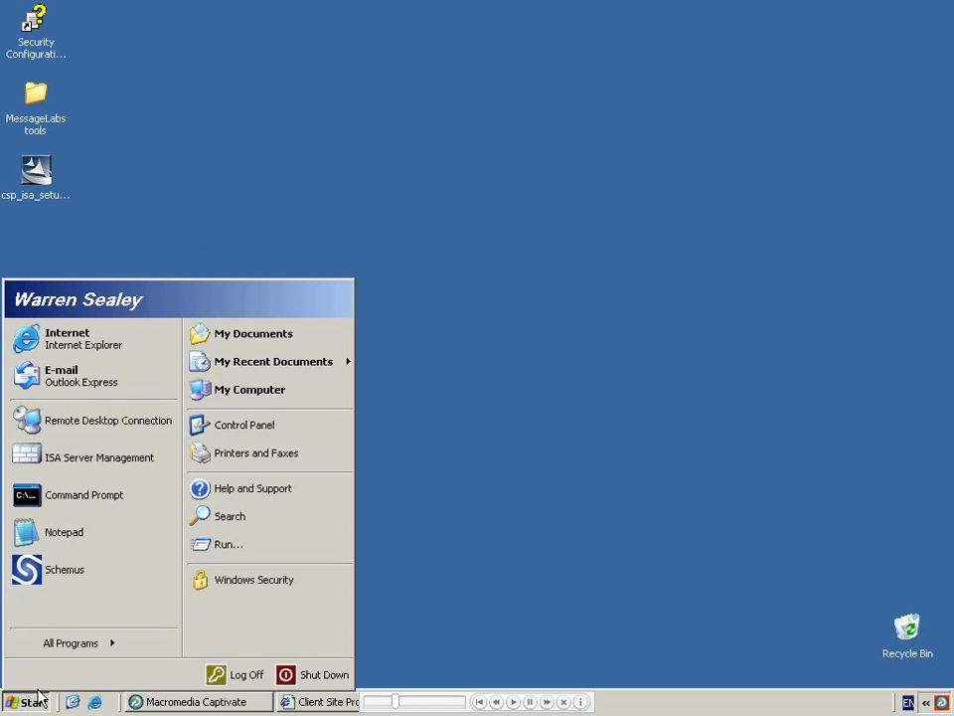
click(59, 468)
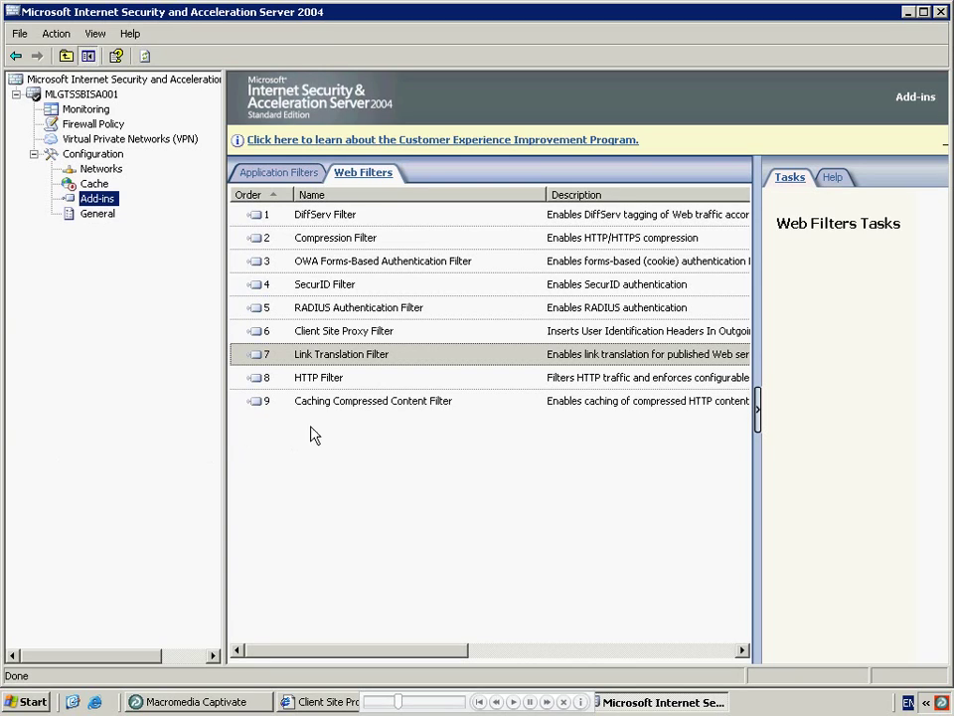
click(392, 338)
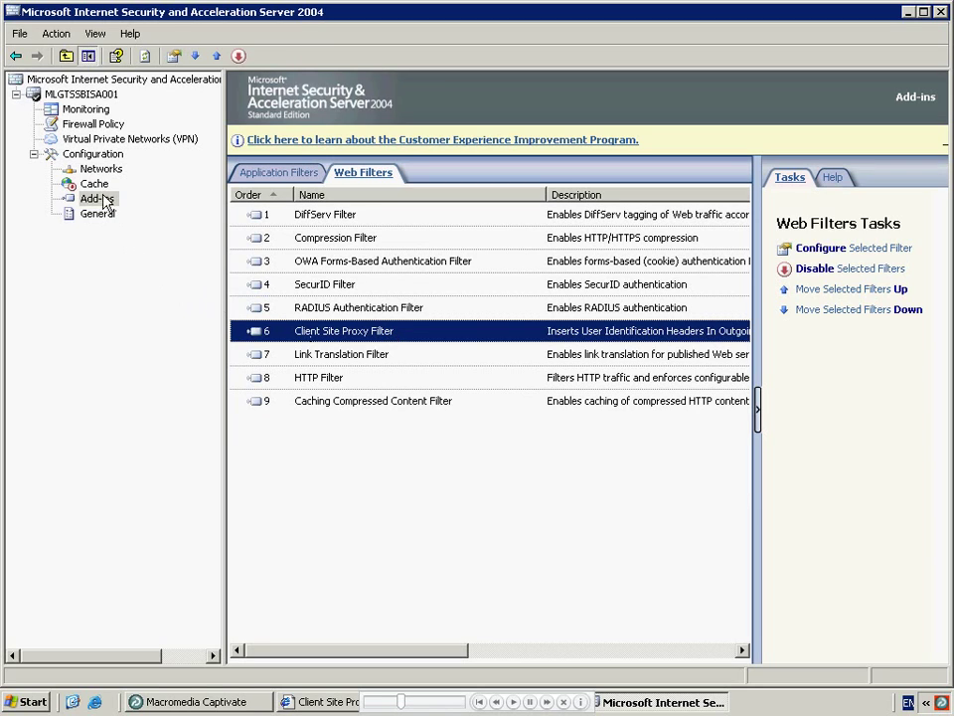
Import WWWFirewallRule.xml into the Firewall Policy and acknowledge the successful import.
click(94, 124)
right_click(95, 125)
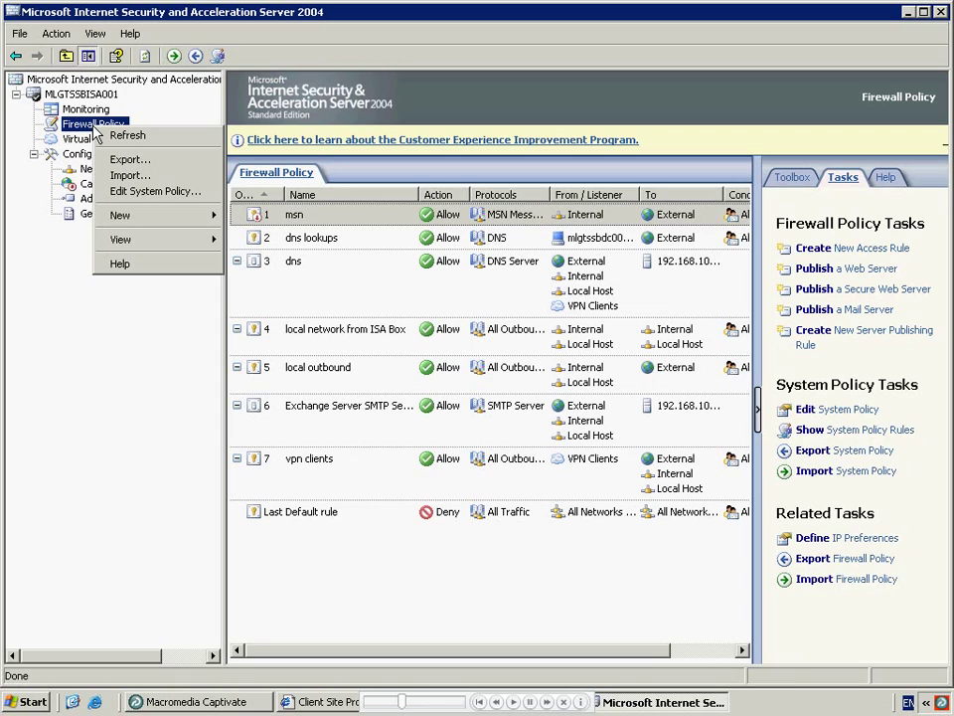
click(129, 176)
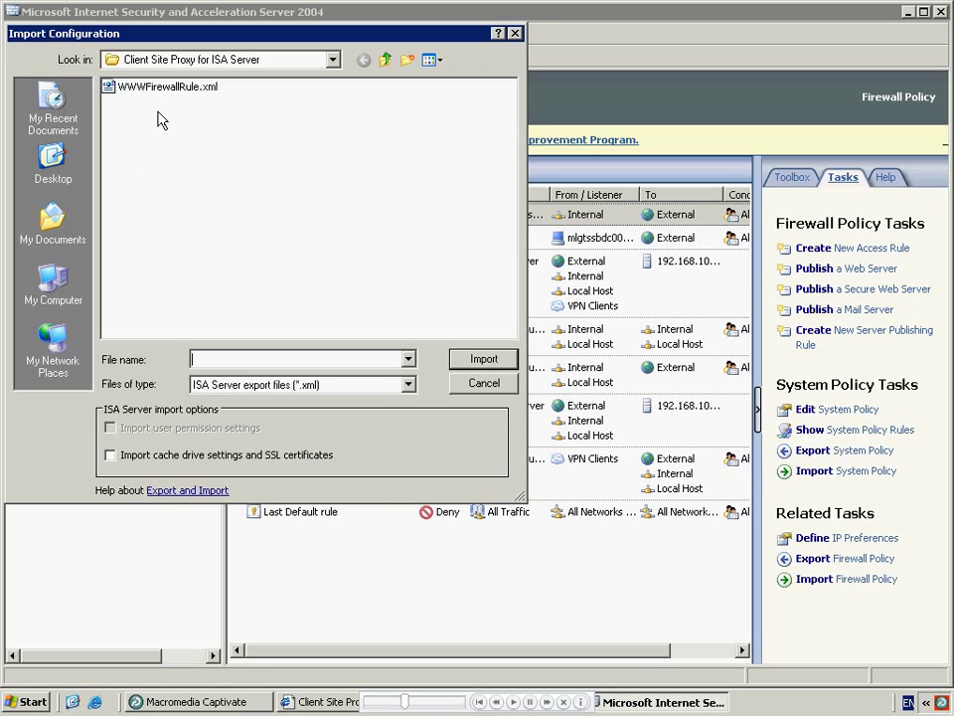
click(161, 89)
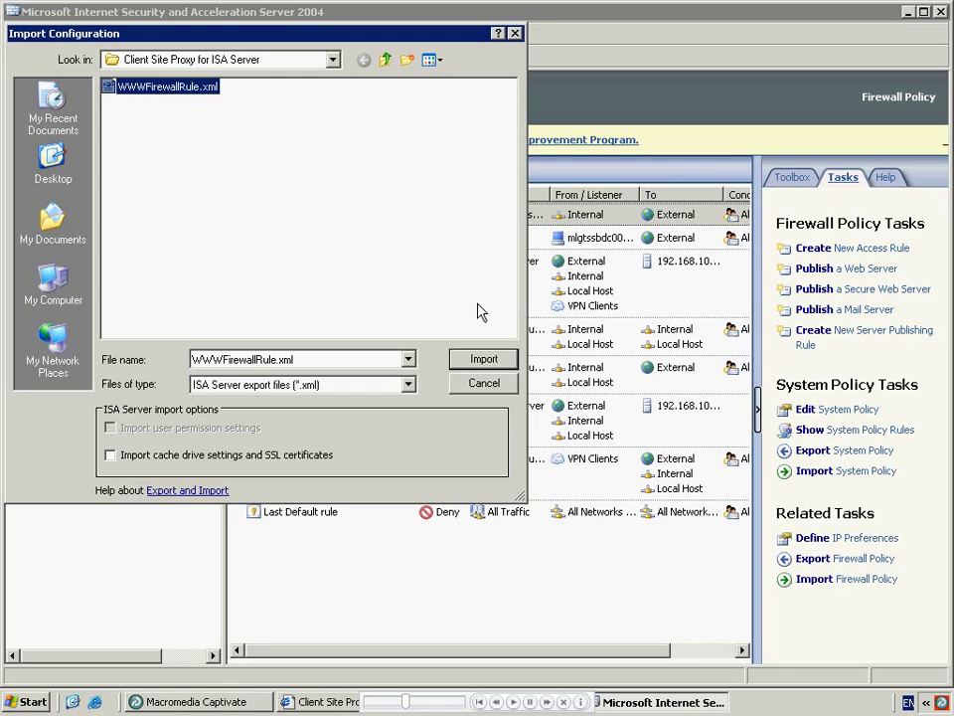
click(484, 361)
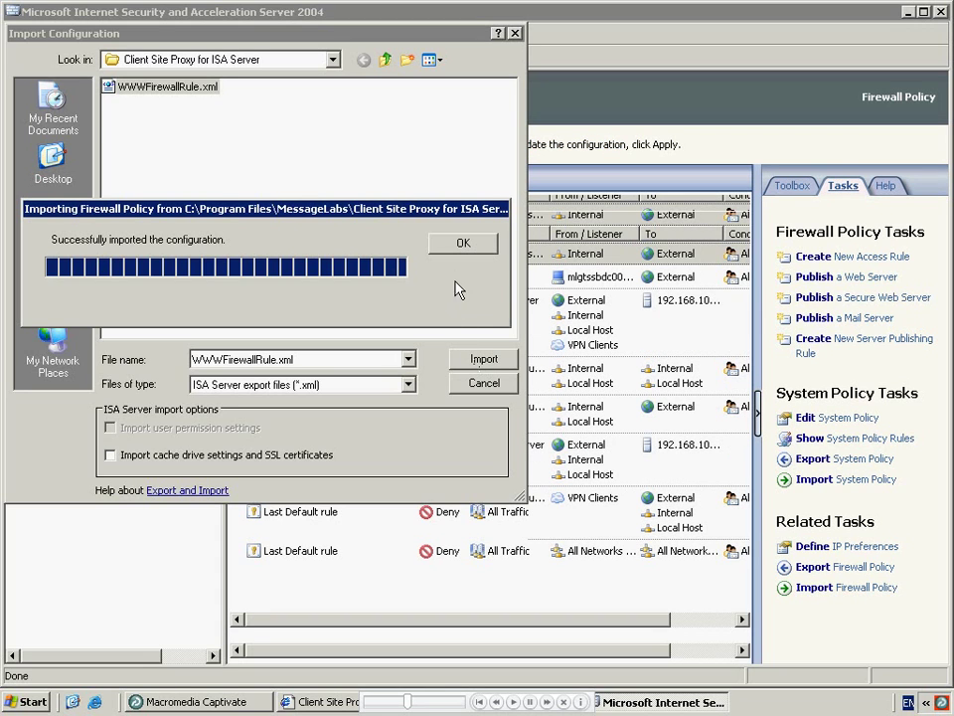
click(457, 247)
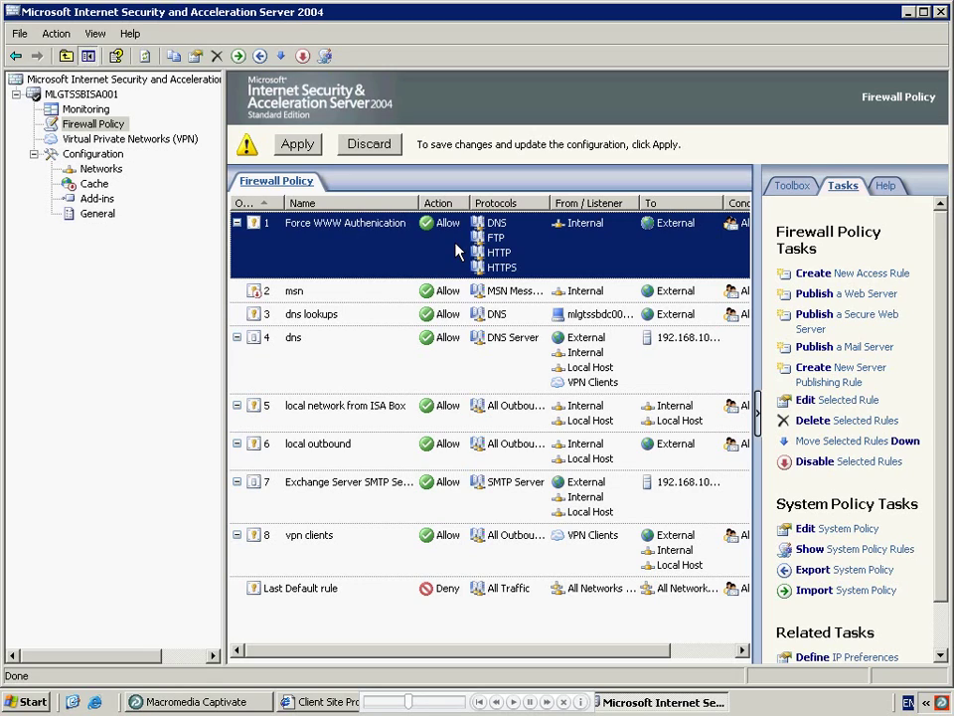
Add *.mlgtsarea51.com to the Domains list in the Internal network's properties.
click(101, 169)
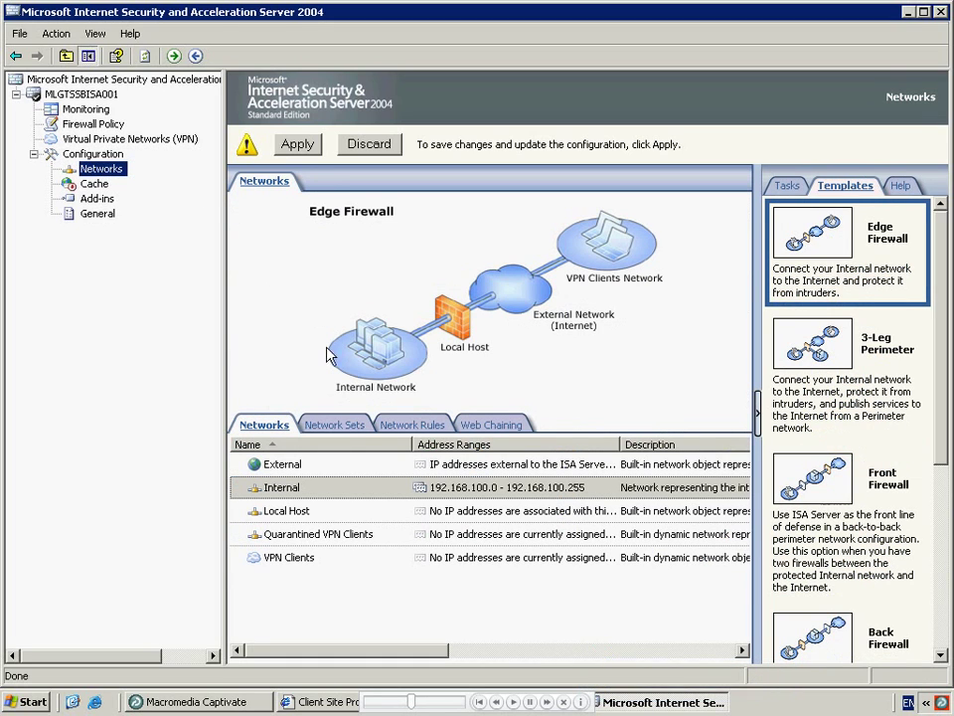
right_click(345, 499)
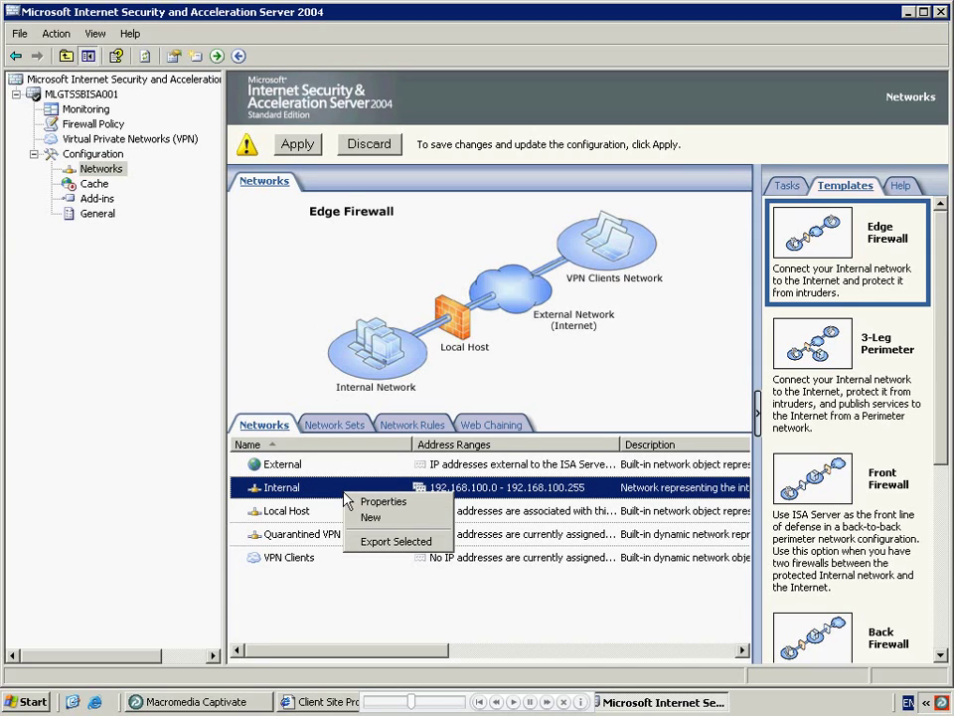
click(354, 502)
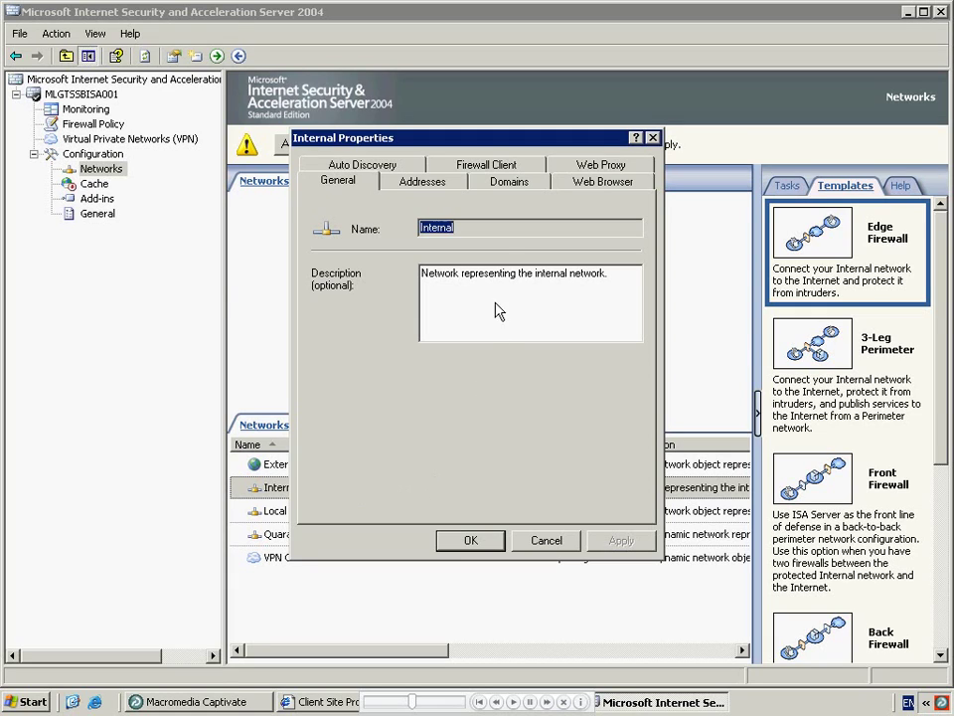
click(506, 184)
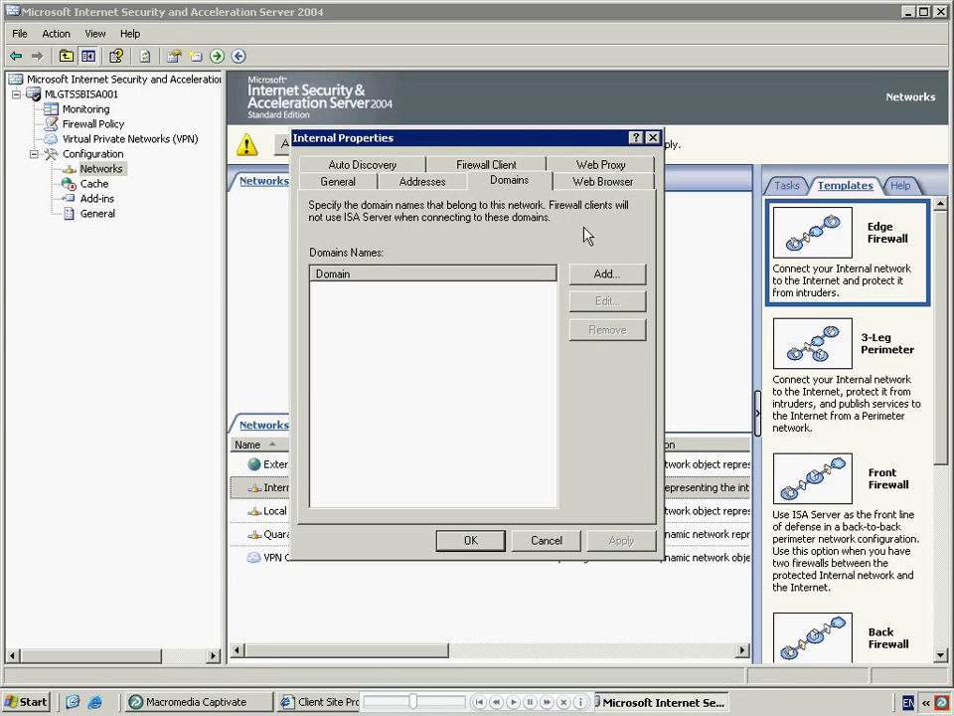
click(594, 283)
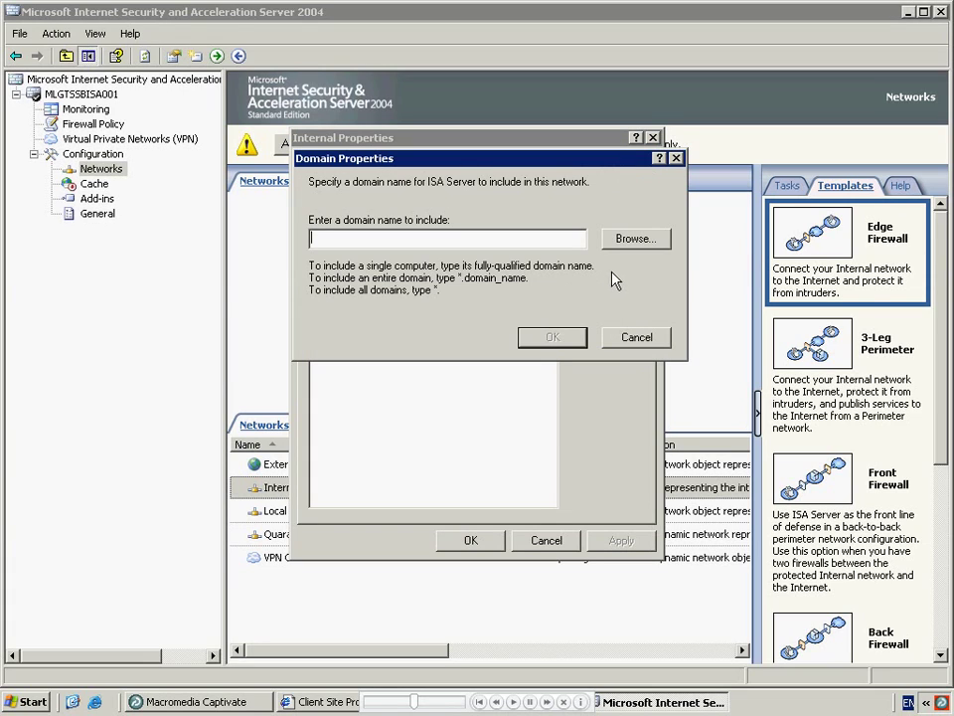
click(623, 245)
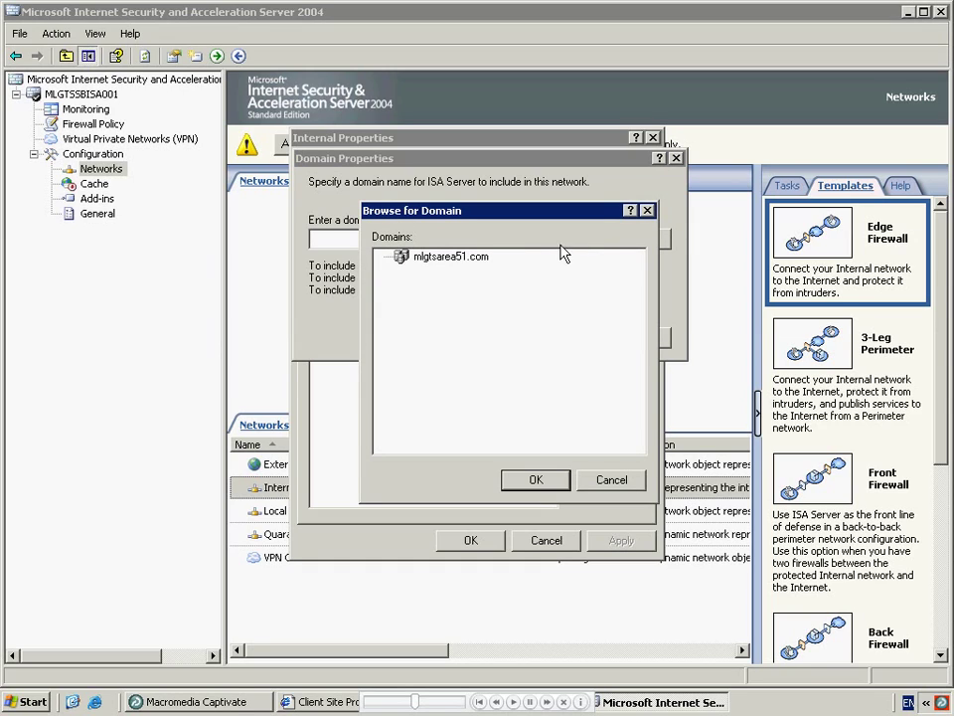
click(486, 260)
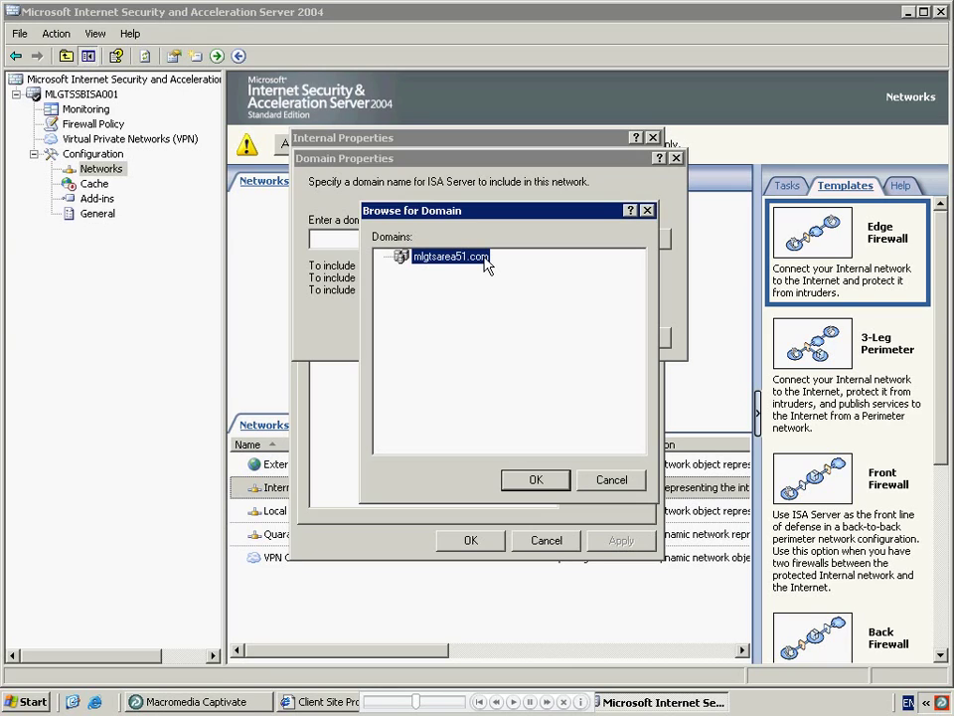
click(555, 481)
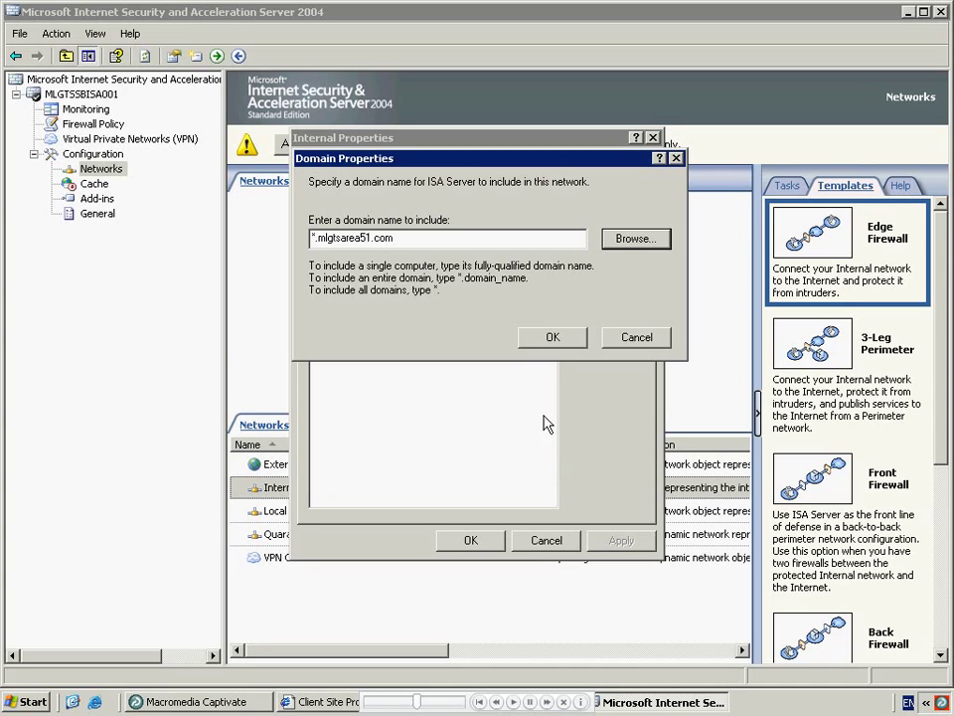
click(550, 337)
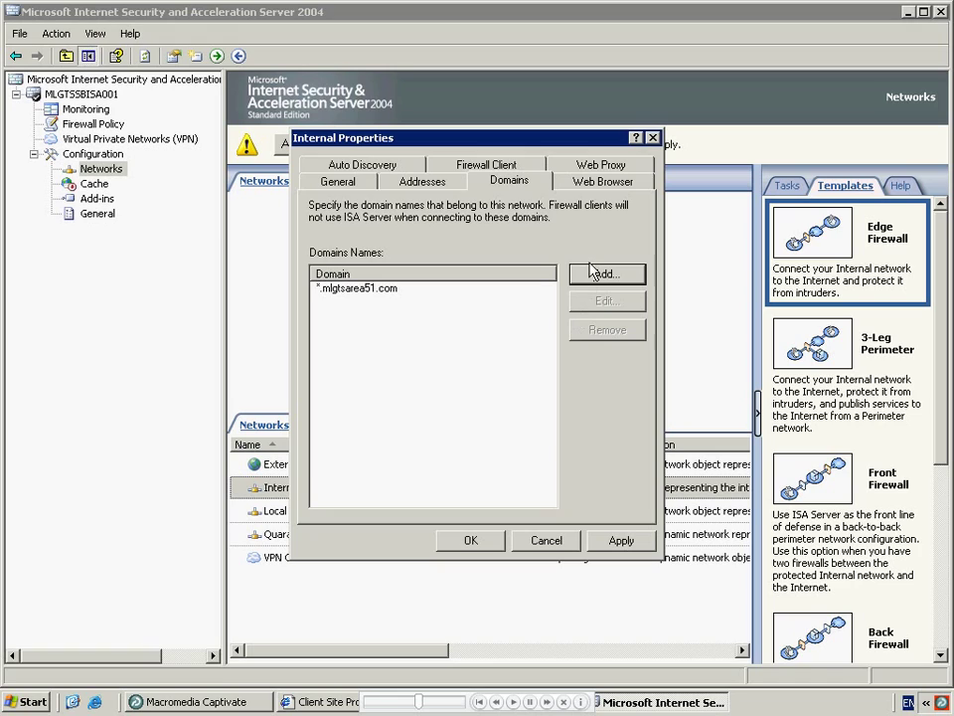
Enable Web Proxy clients on HTTP port 8080 with authentication for the Internal network.
click(599, 167)
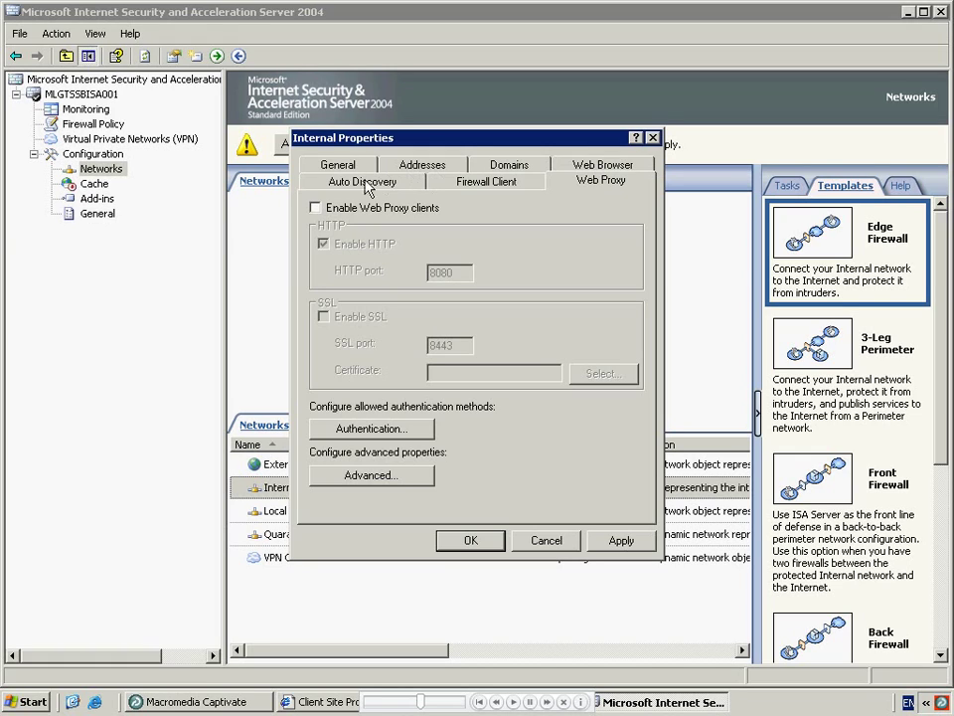
click(315, 207)
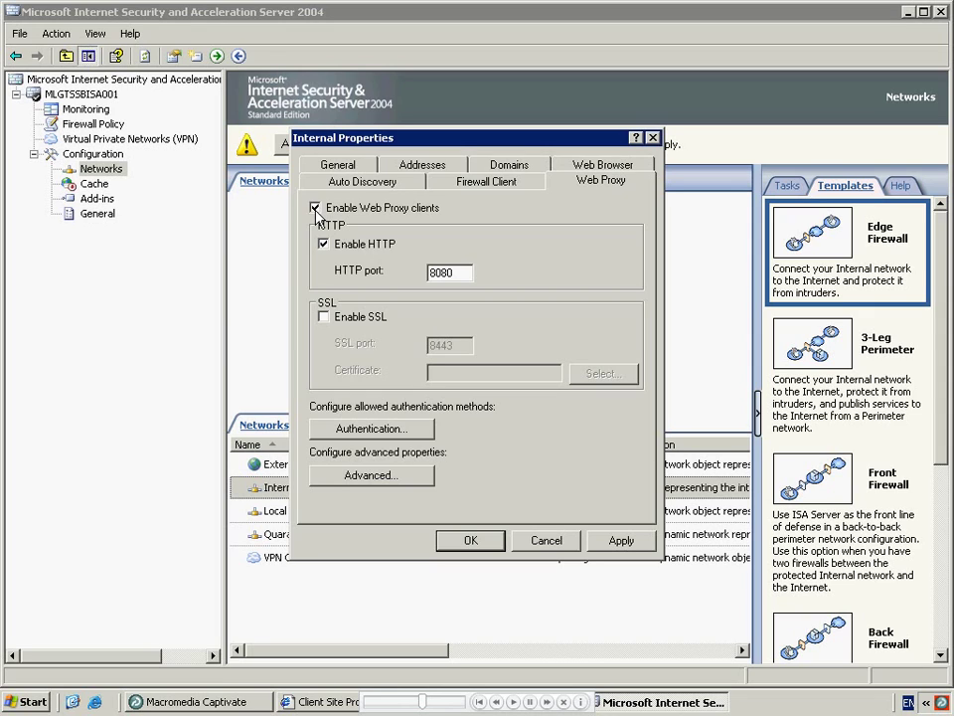
click(378, 434)
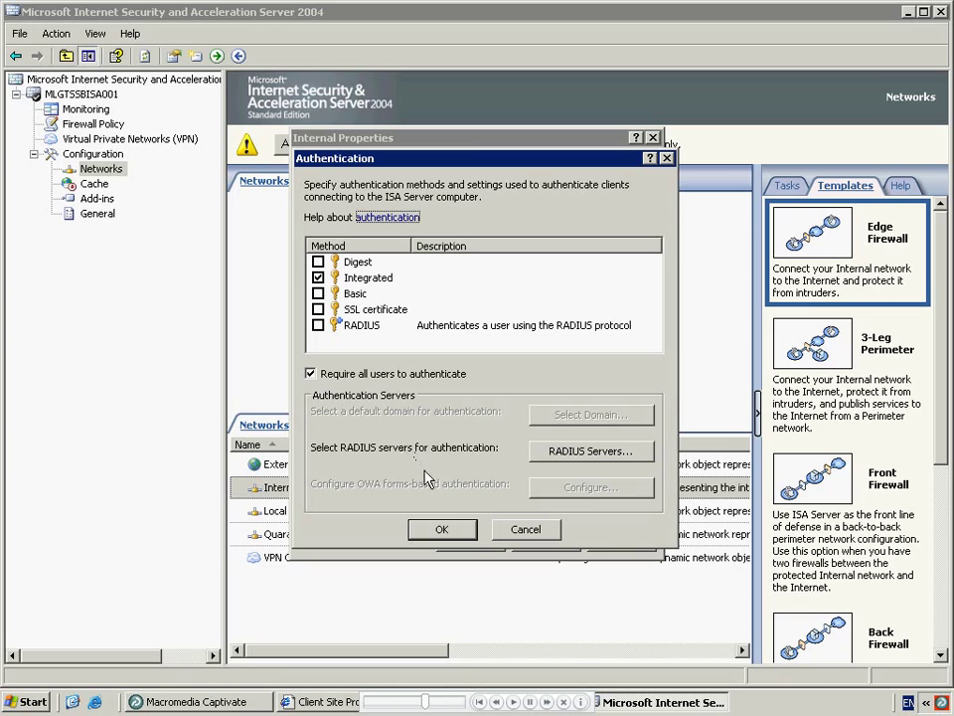
click(435, 528)
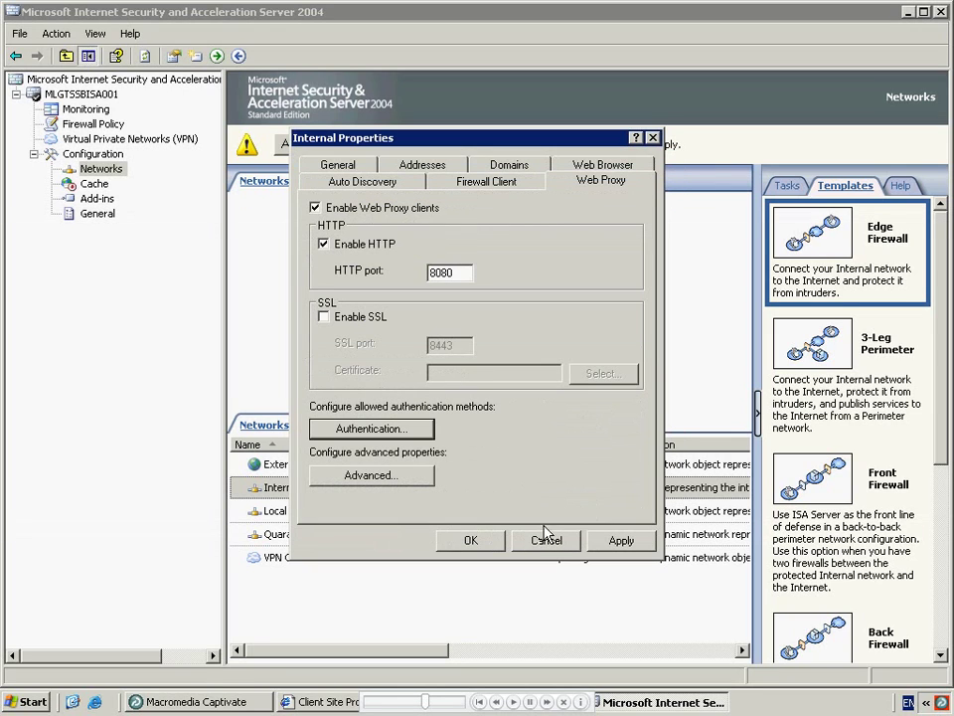
click(626, 542)
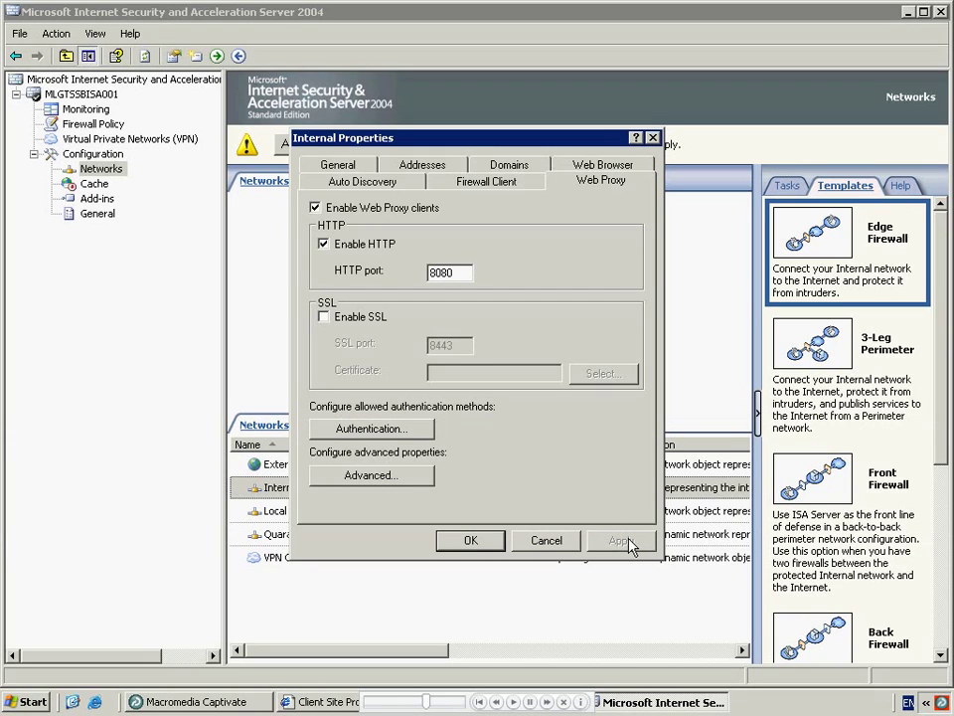
click(478, 542)
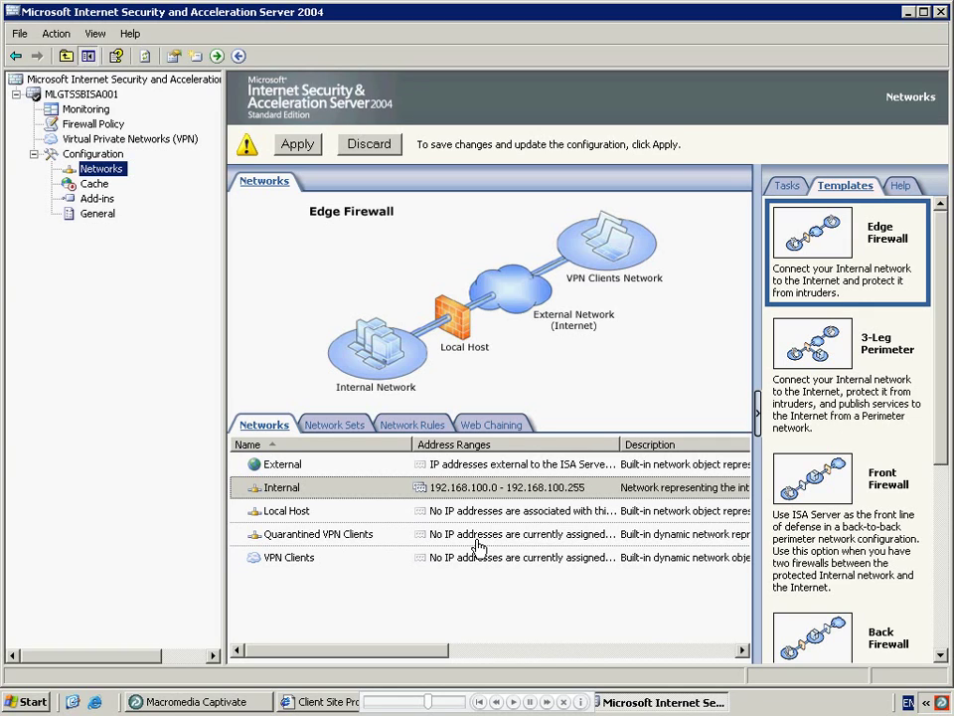
Set the Last Default web chaining rule to redirect to an upstream server.
click(500, 424)
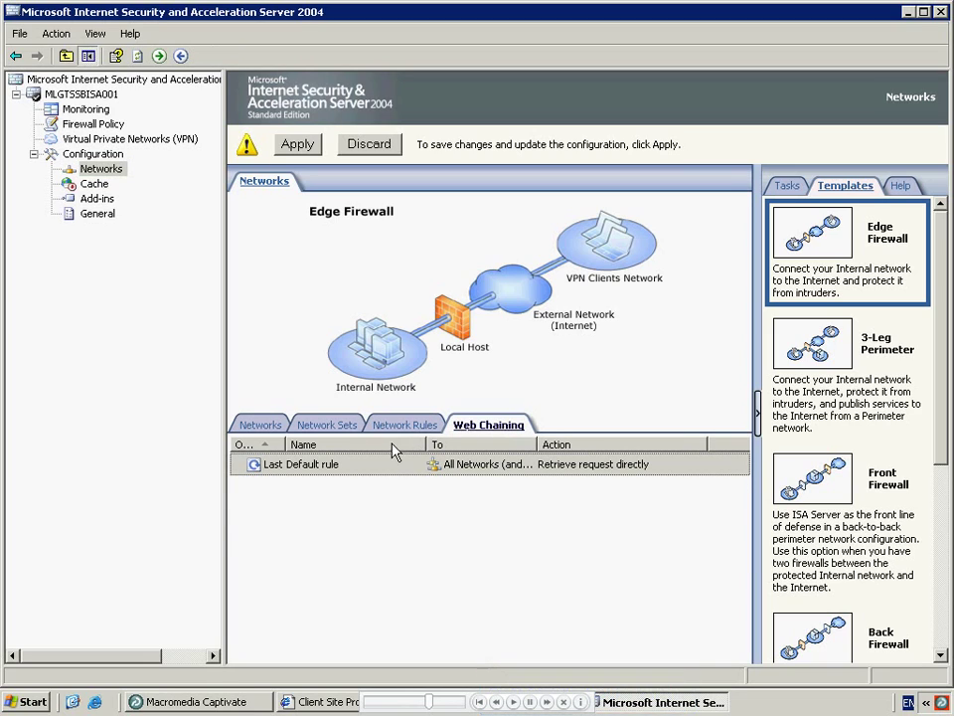
right_click(387, 473)
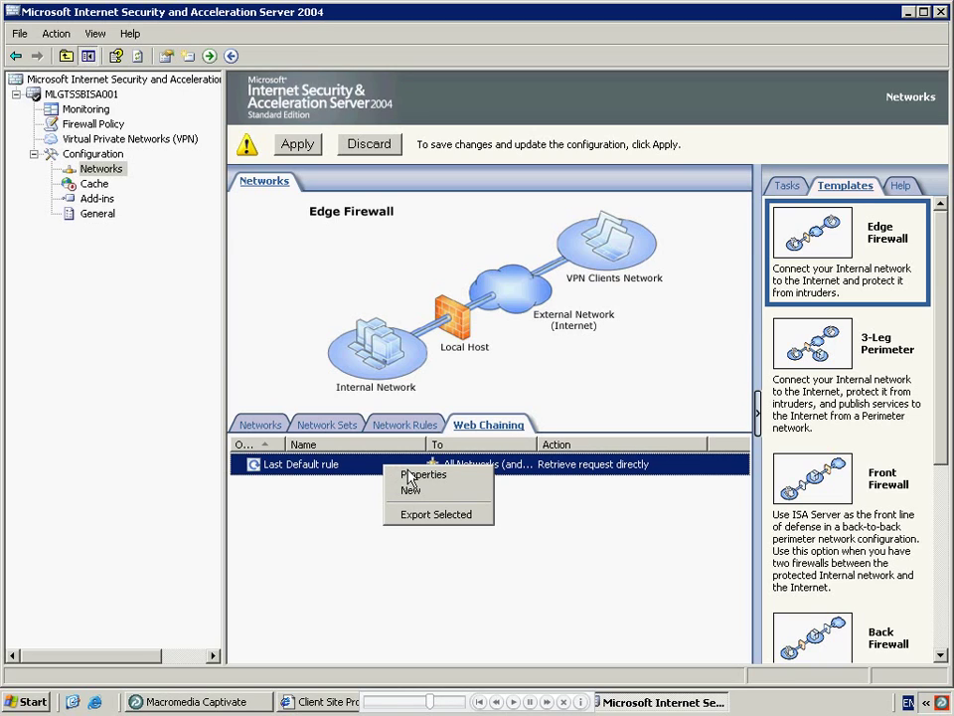
click(410, 477)
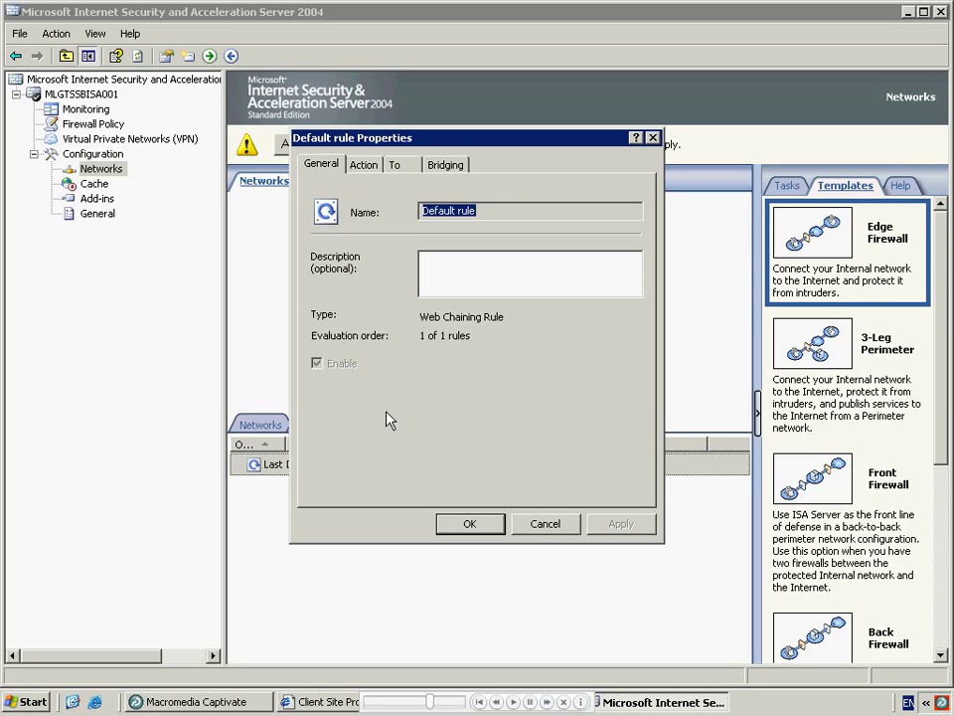
click(377, 169)
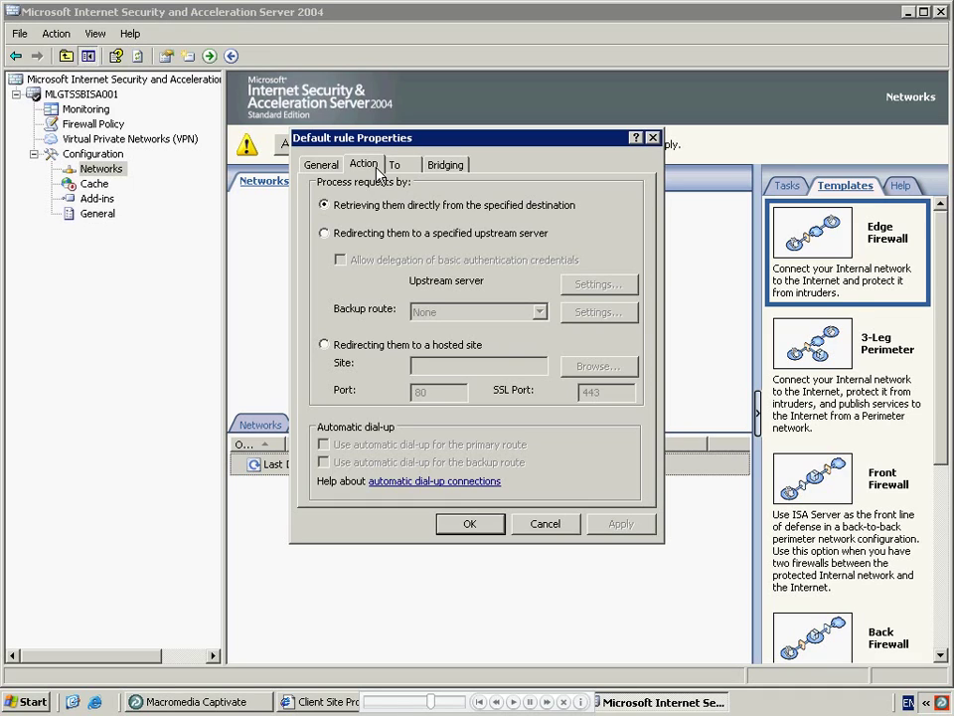
click(384, 234)
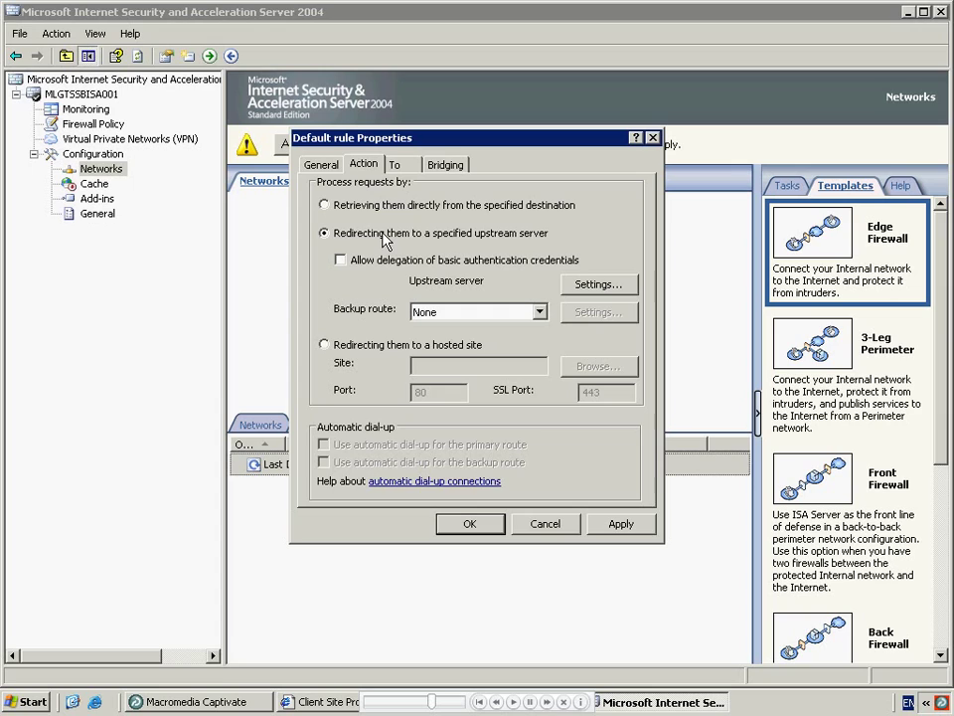
click(599, 284)
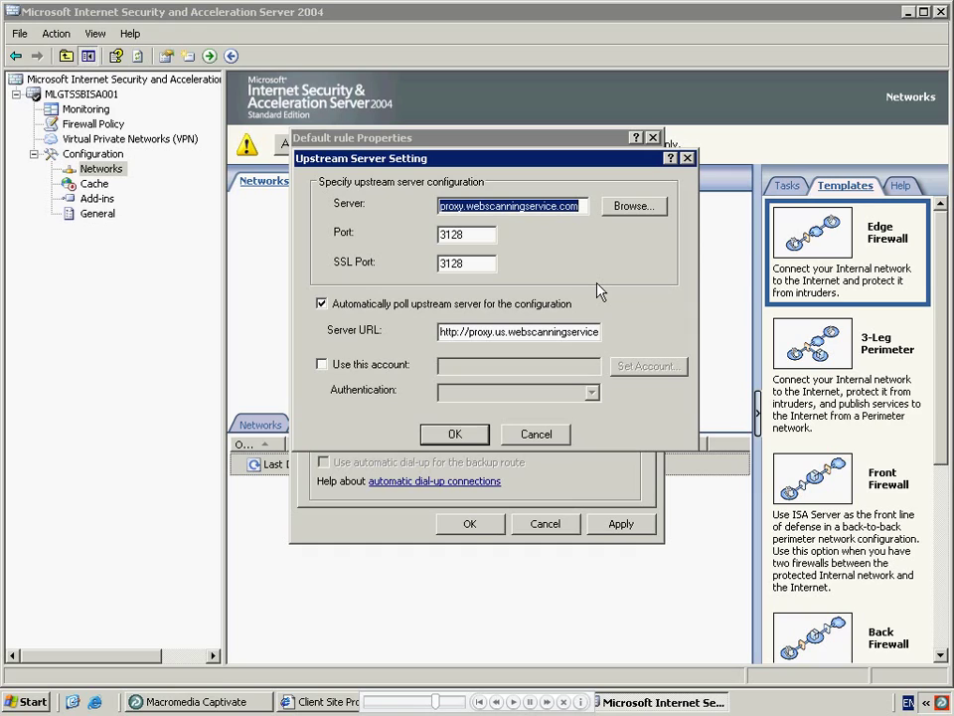
Disable automatic polling for upstream proxy.webscanningservice.com:3128 and save the Last Default chaining rule.
click(322, 304)
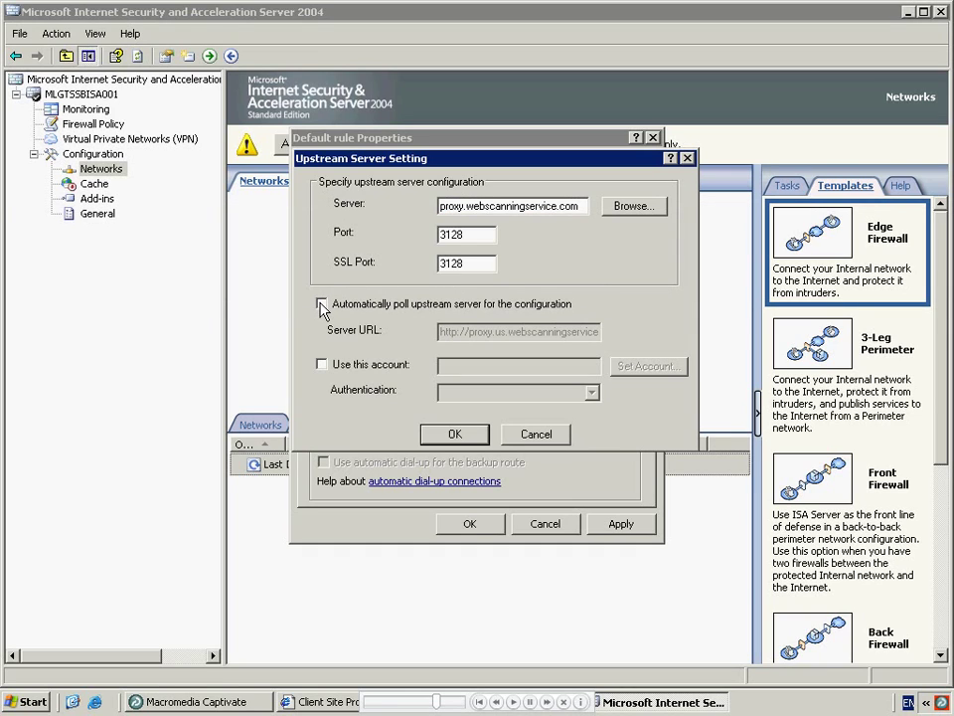
click(453, 437)
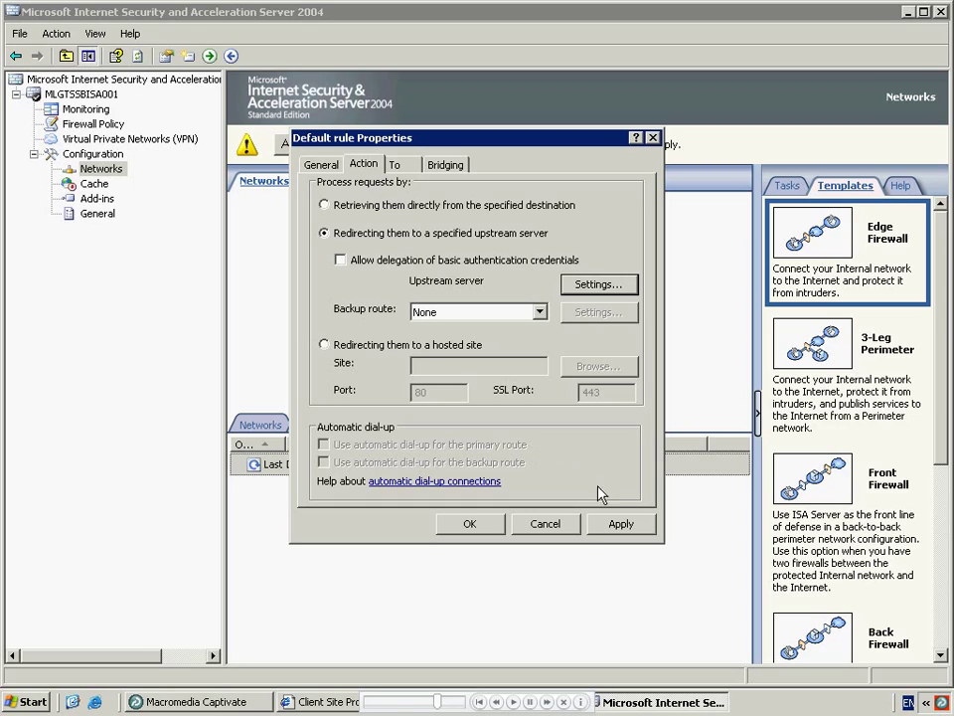
click(611, 524)
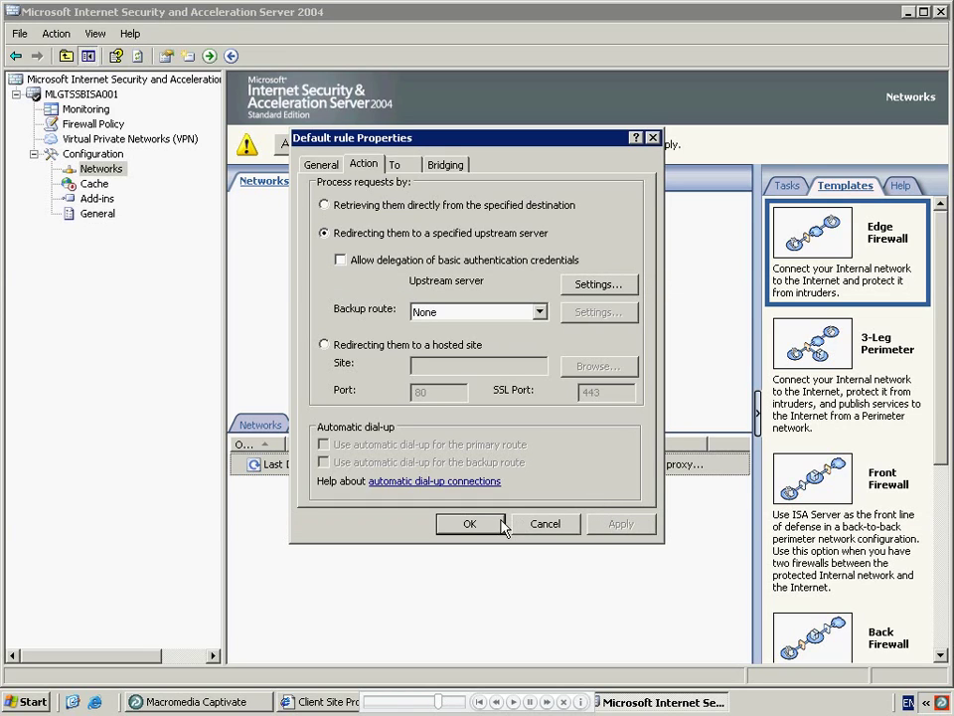
click(473, 525)
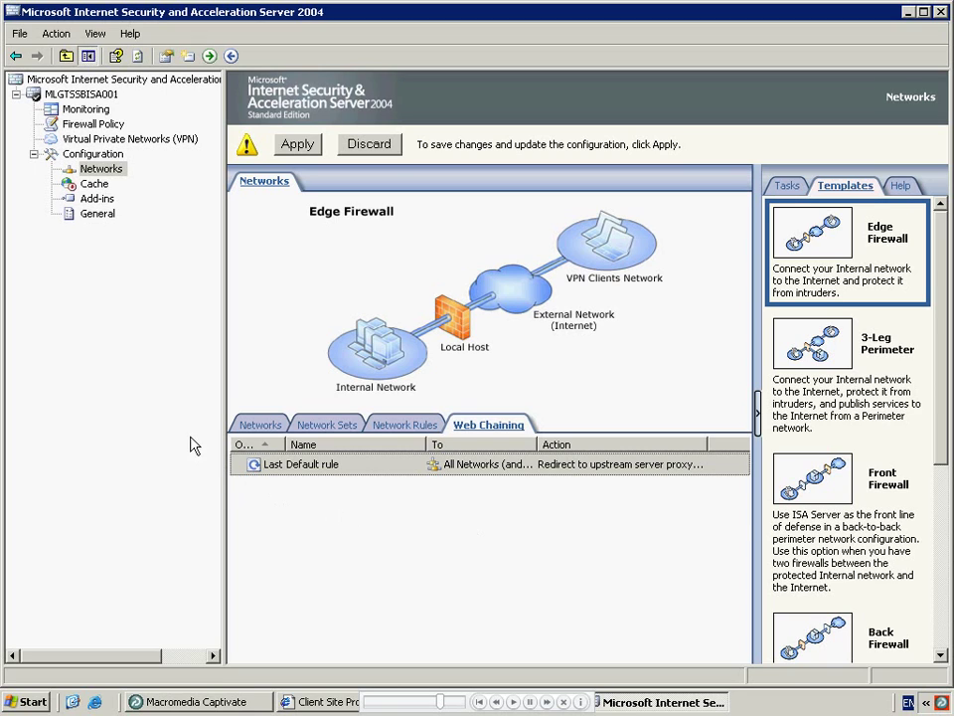
In the Last Default cache rule properties, uncheck Enable HTTP caching and Enable FTP caching, then apply.
click(95, 186)
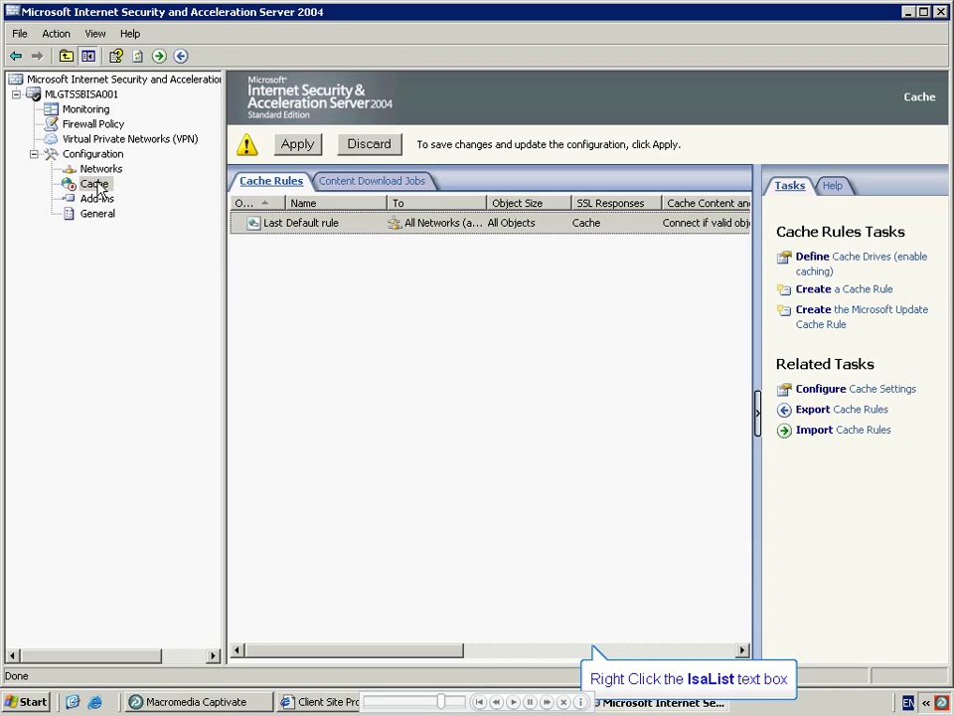
right_click(313, 223)
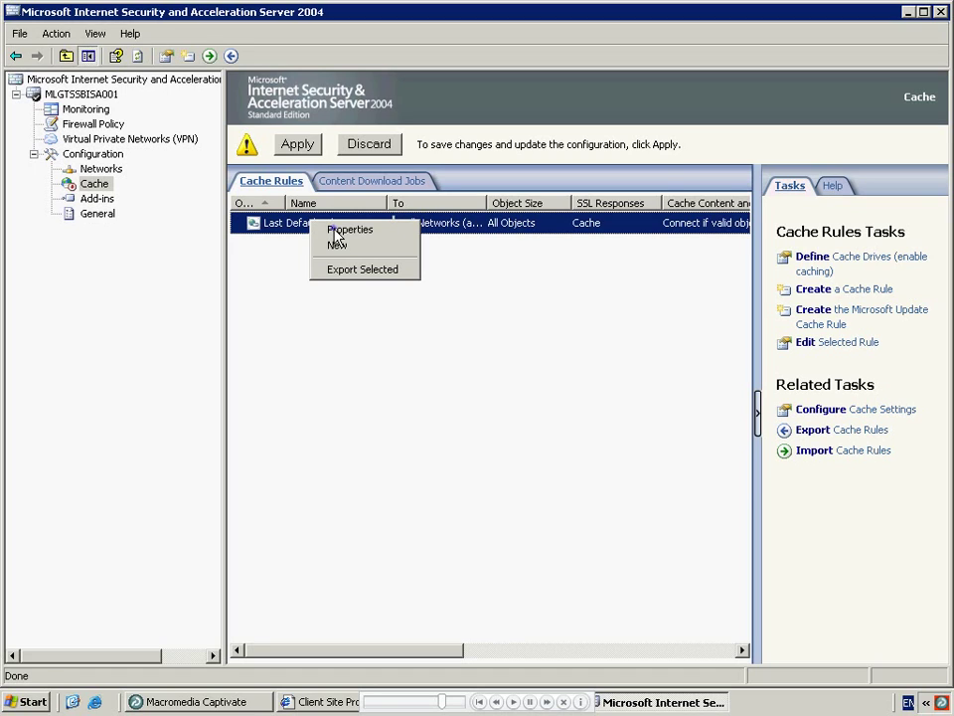
click(336, 231)
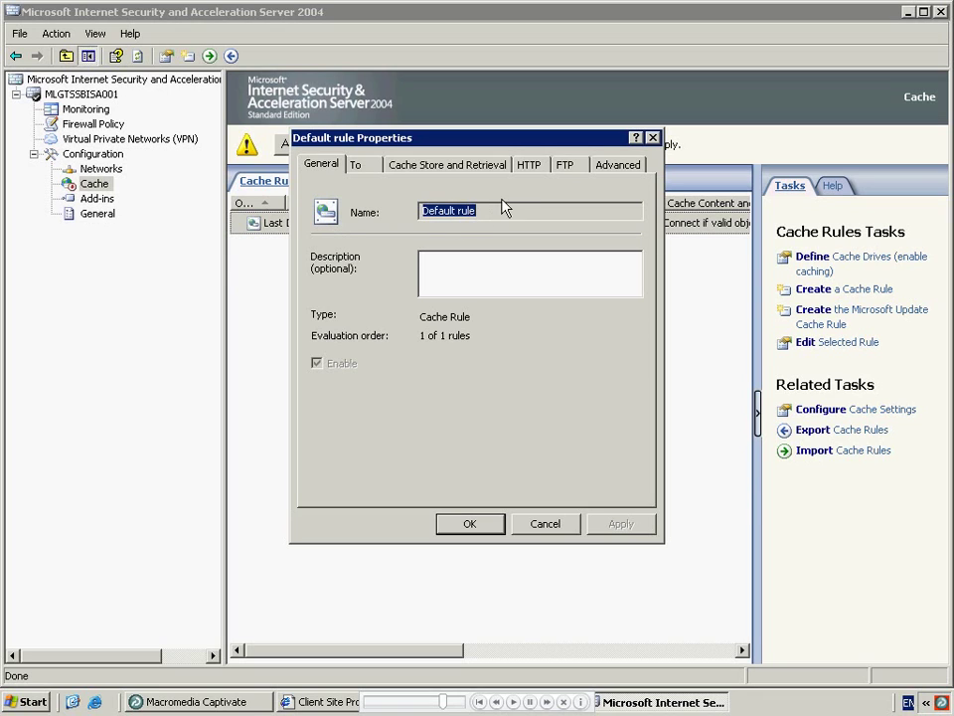
click(529, 165)
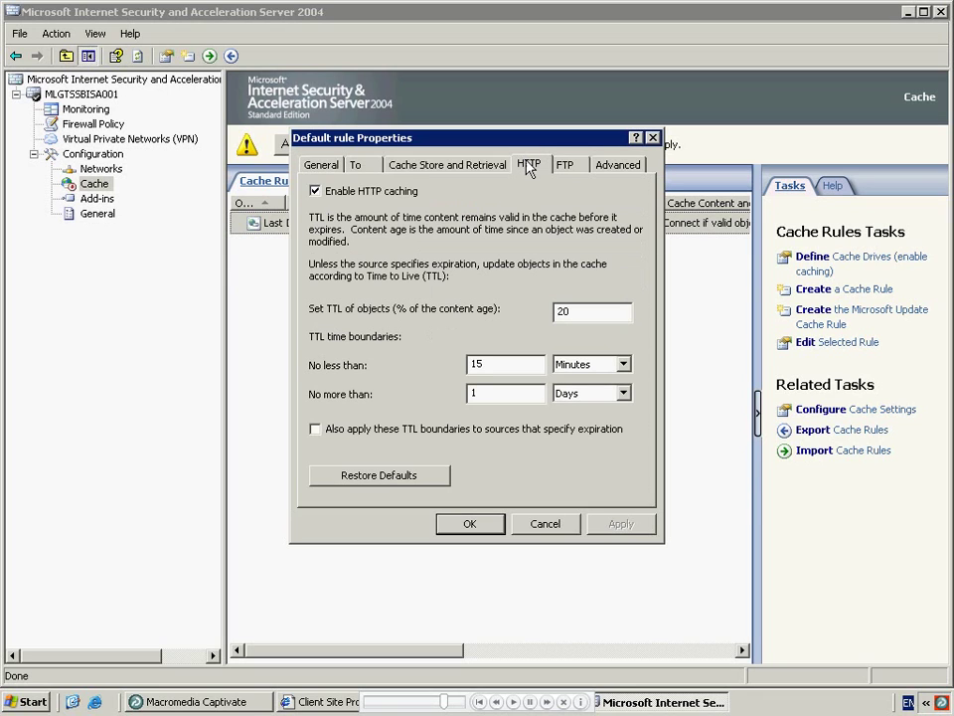
click(372, 195)
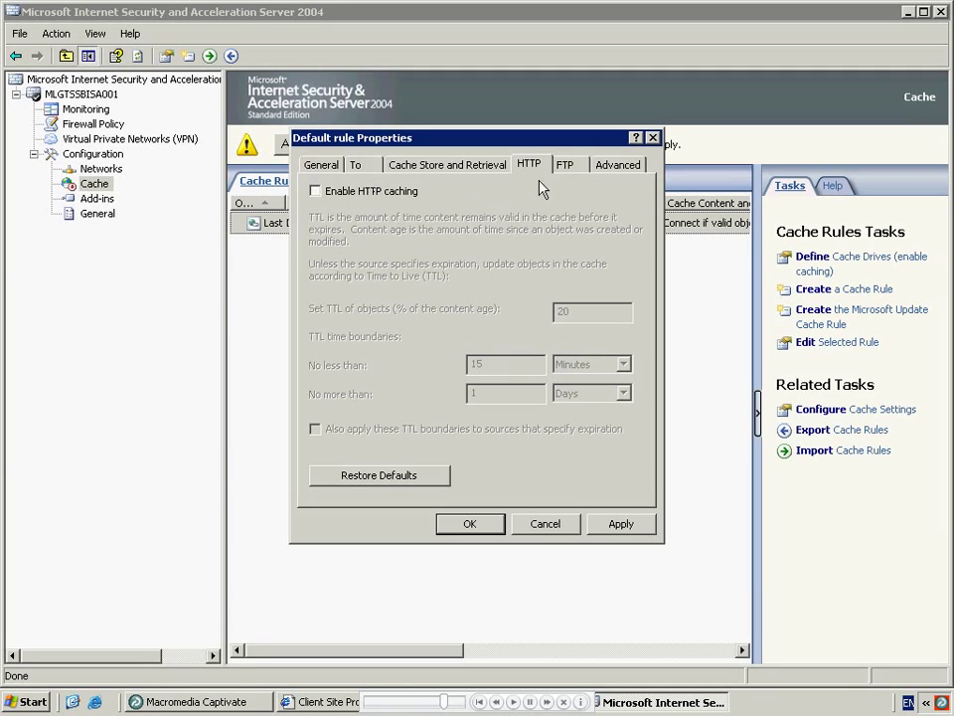
click(567, 169)
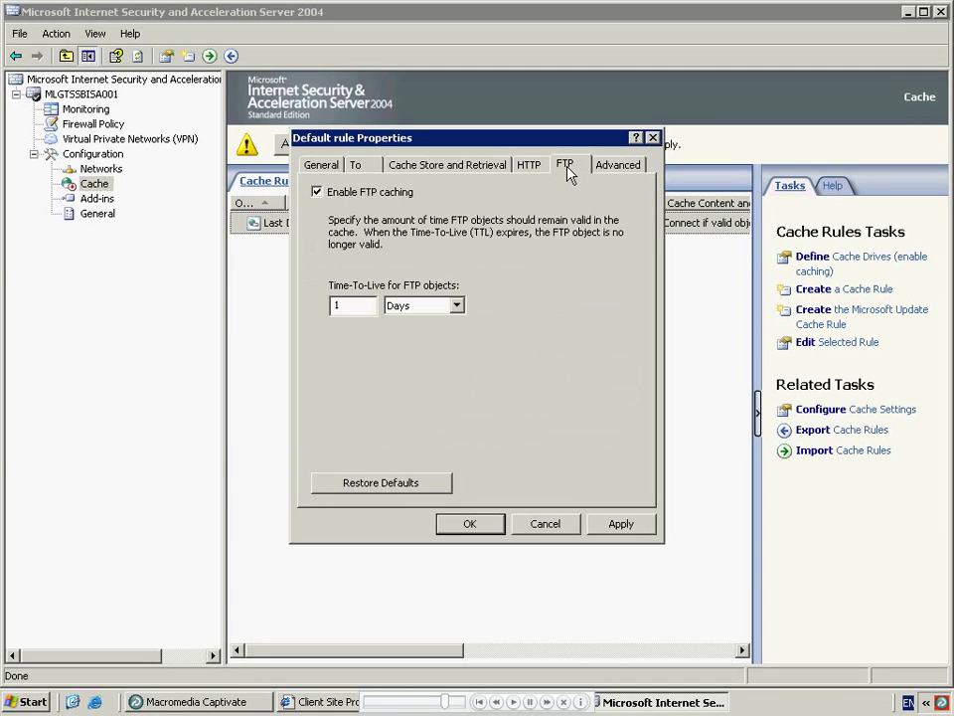
click(318, 194)
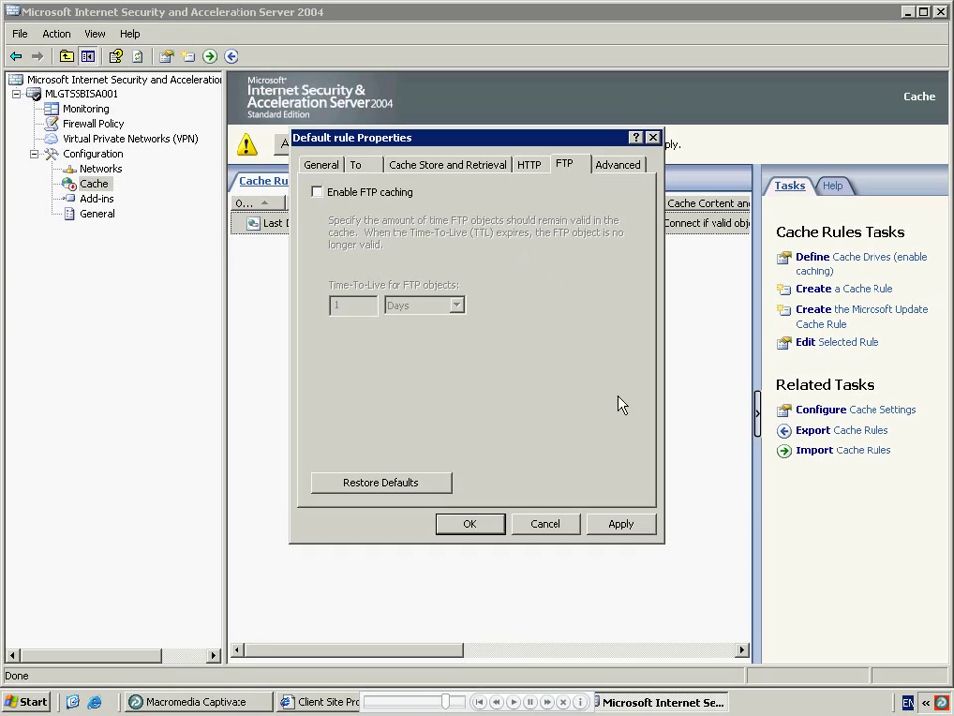
click(633, 526)
click(480, 527)
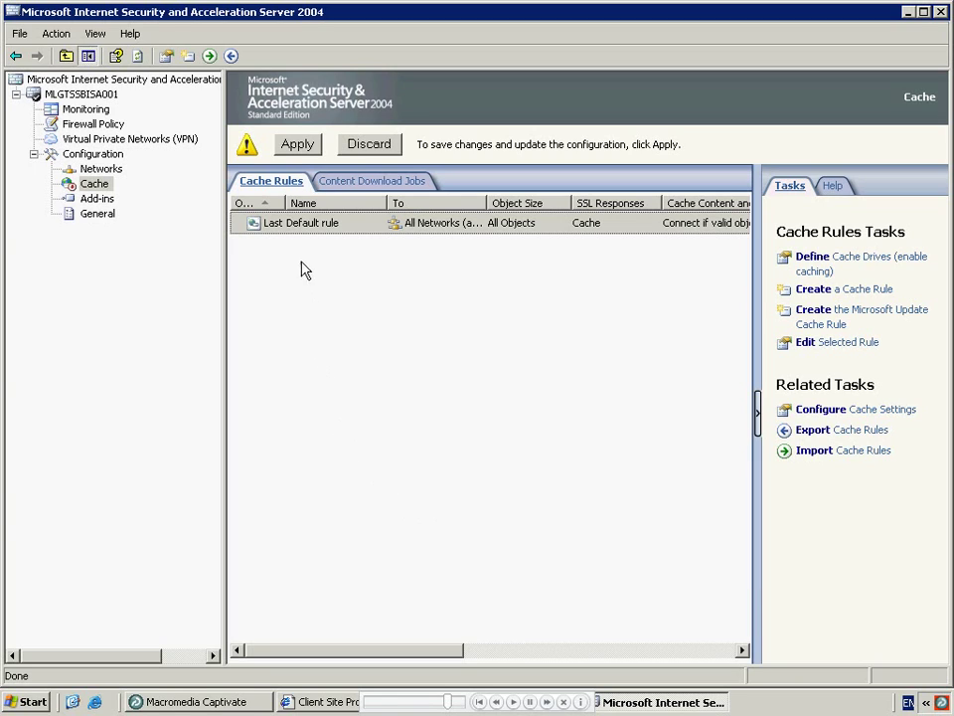
Apply the pending ISA Server configuration, then switch back to the MessageLabs Client Site Proxy page.
click(299, 149)
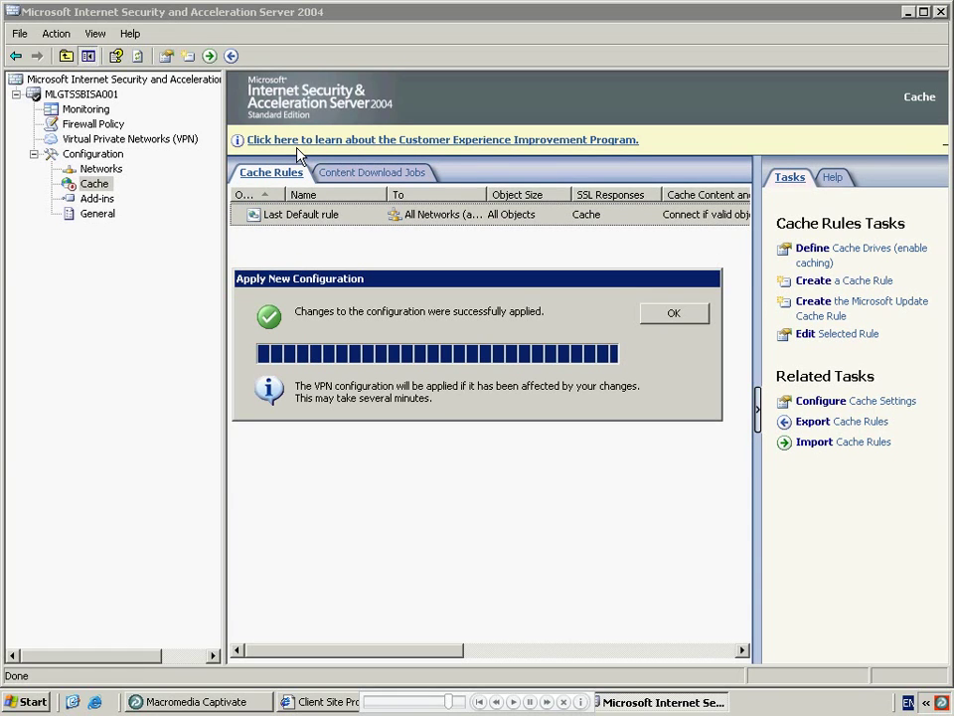
click(672, 313)
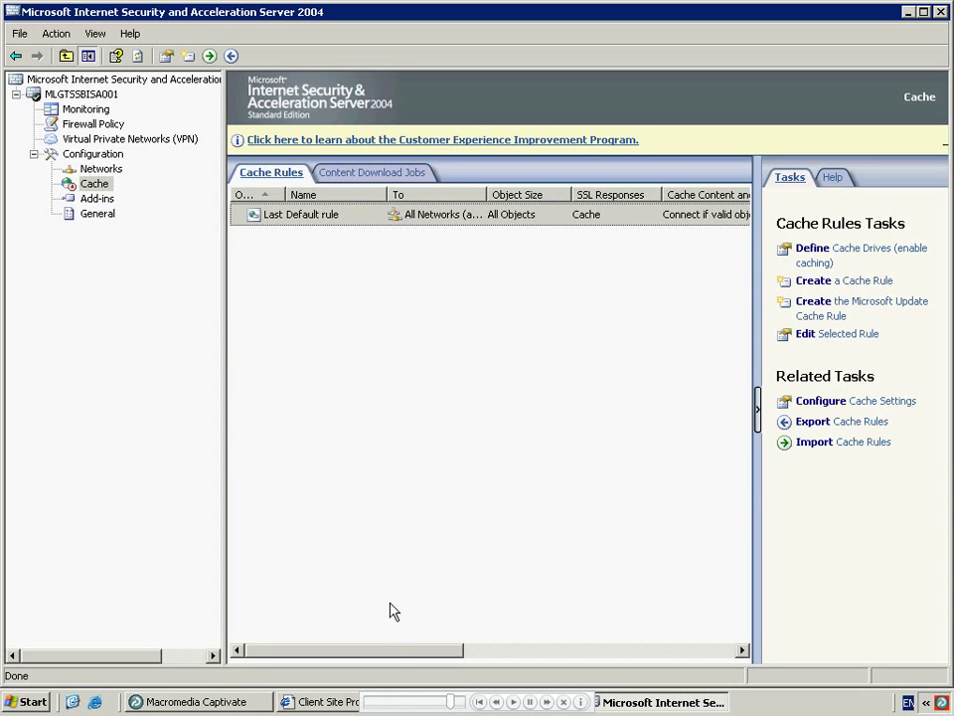
click(320, 702)
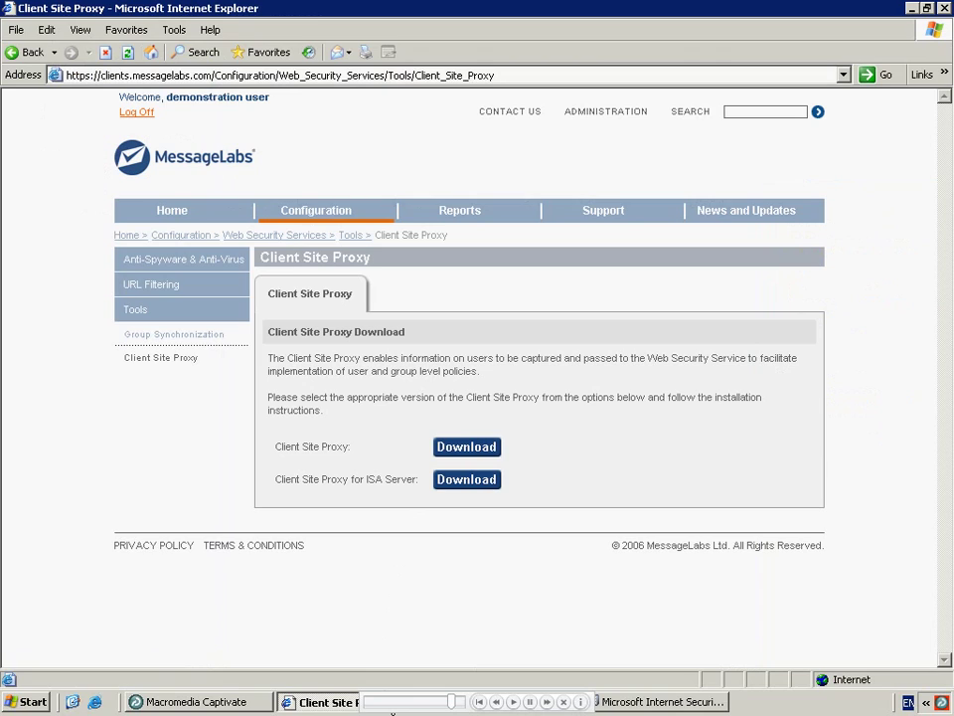